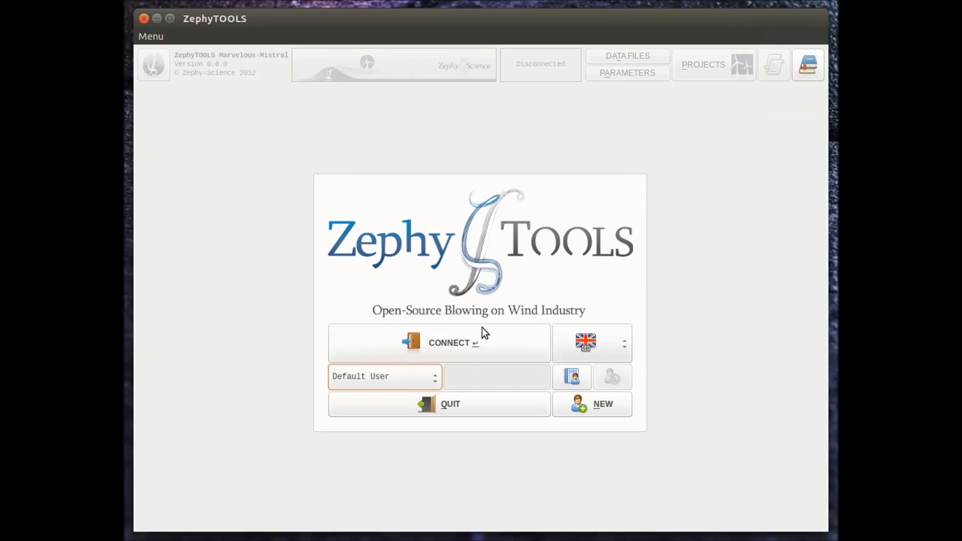
Step: Connect as the default user and import the orography file creyap_oro.xyz into the data files
left_click(480, 331)
left_click(625, 56)
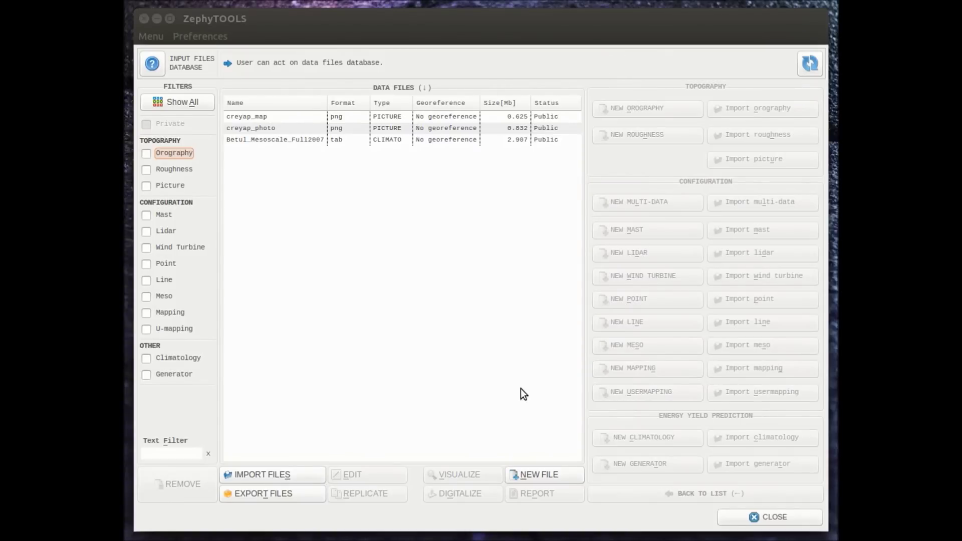
left_click(541, 474)
left_click(745, 111)
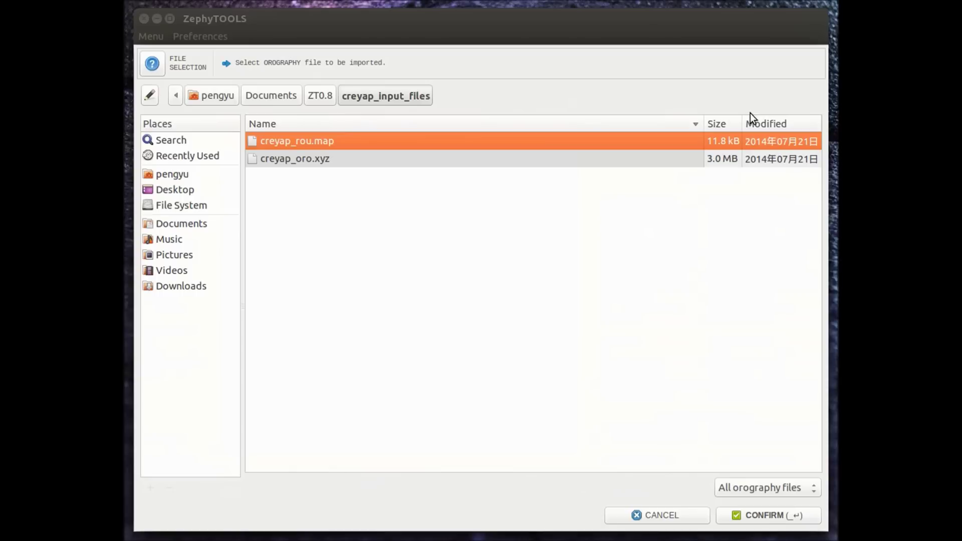
left_click(604, 159)
left_click(754, 512)
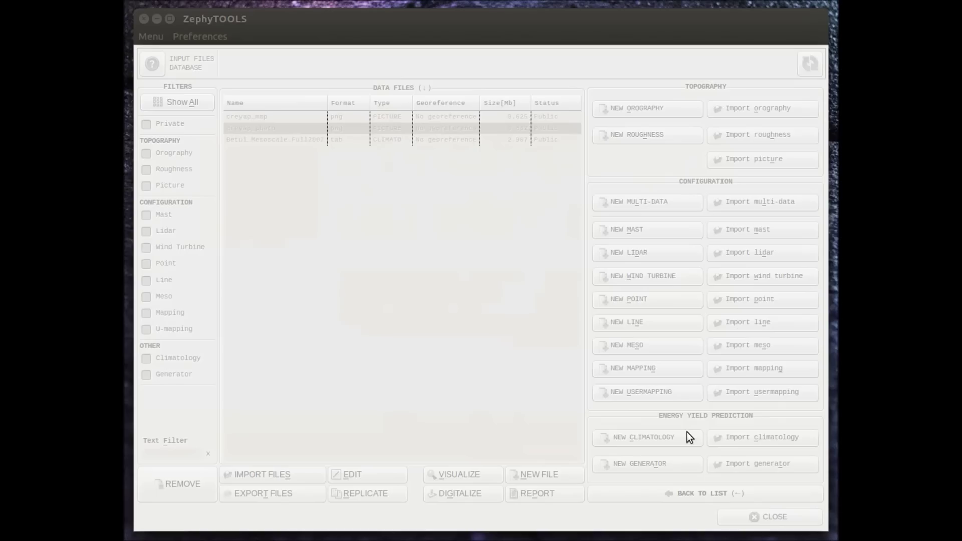
Step: Import the roughness file creyap_rou.map and start a new mast file
left_click(796, 136)
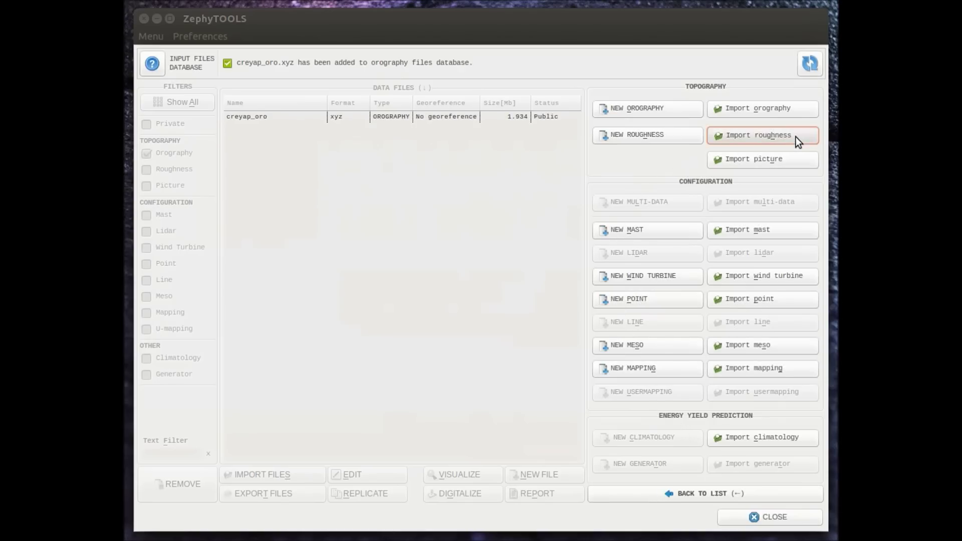
left_click(785, 517)
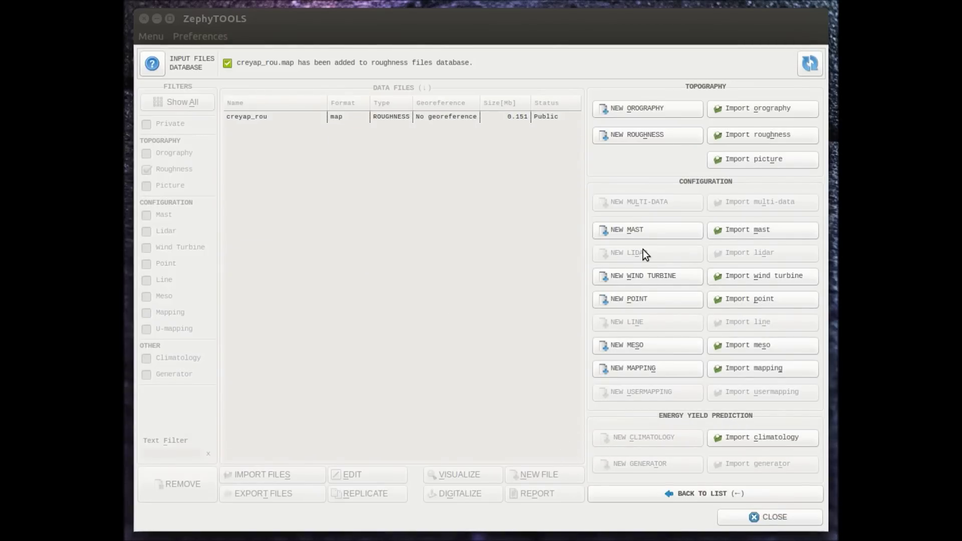
left_click(653, 230)
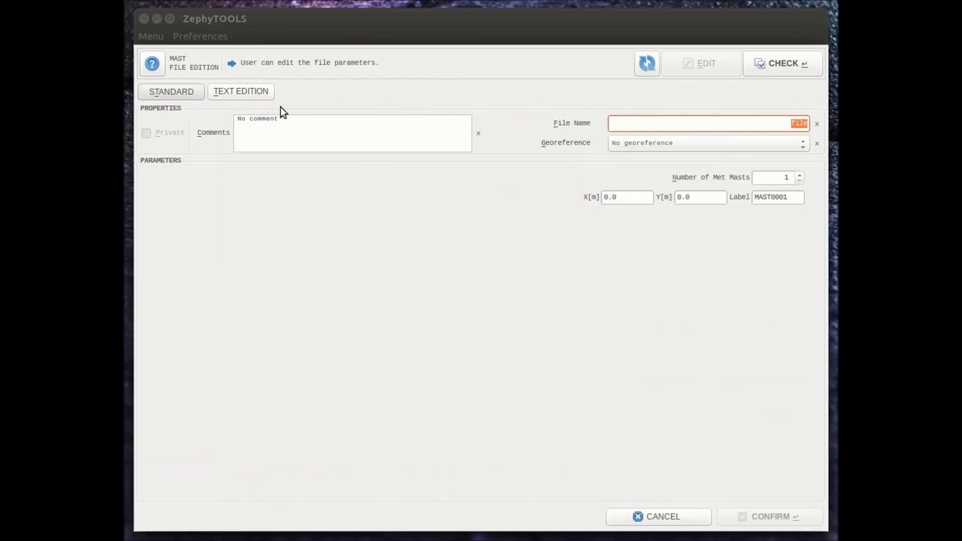
Step: Switch the mast form to text editing and copy the three mast coordinate rows from Calc
left_click(263, 94)
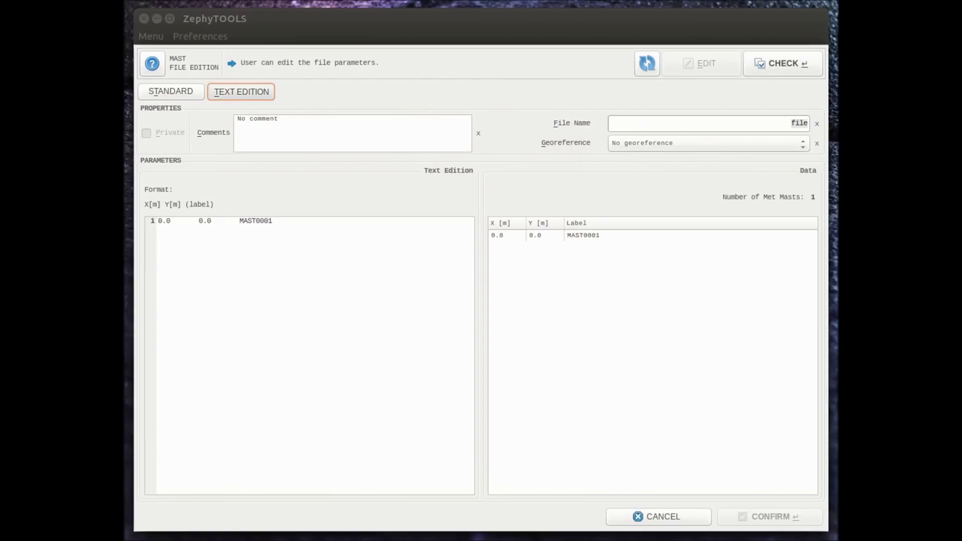
key("alt+Tab")
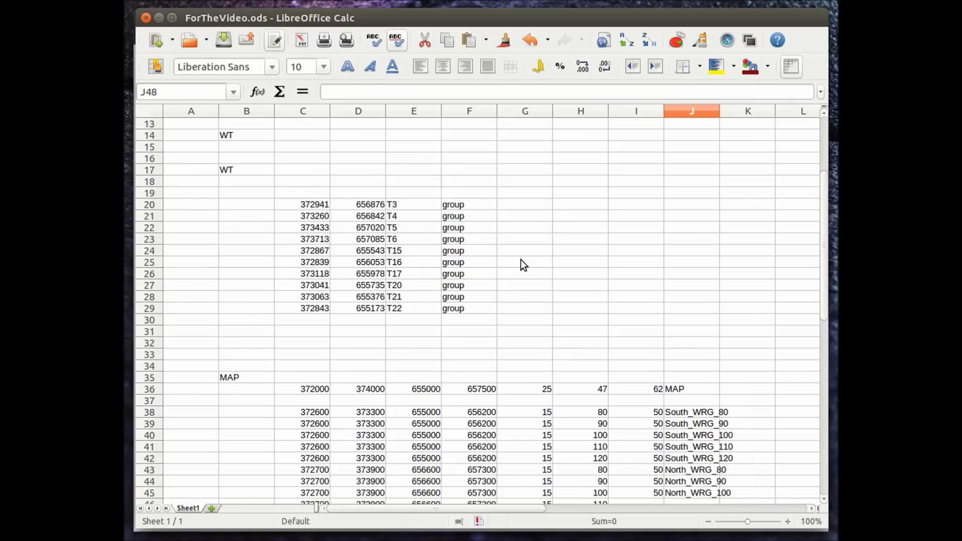
scroll(521, 260, "up", 2)
left_click_drag(417, 181, 308, 158)
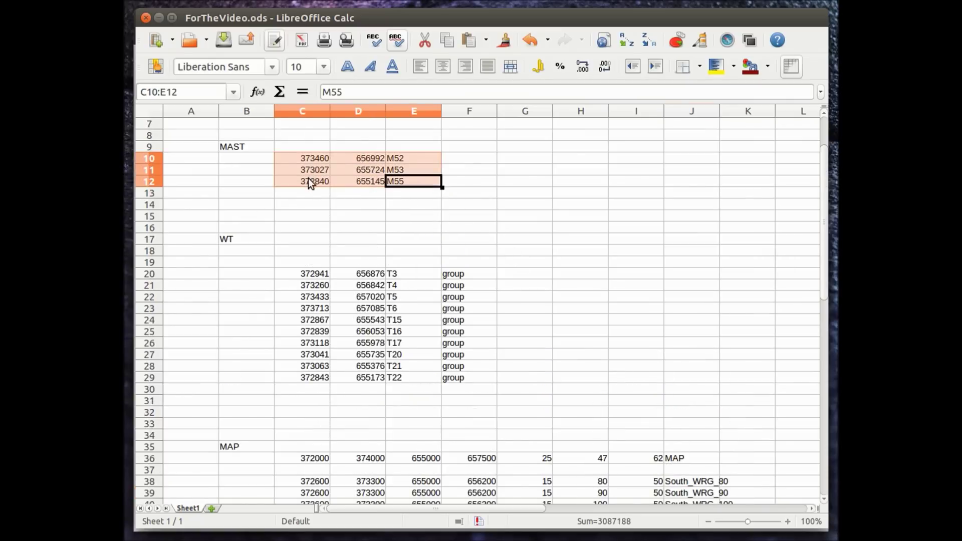
key("ctrl+c")
Step: Replace the placeholder line with masts M52, M53 and M55, validate, and save as file.zsmast
key("alt+Tab")
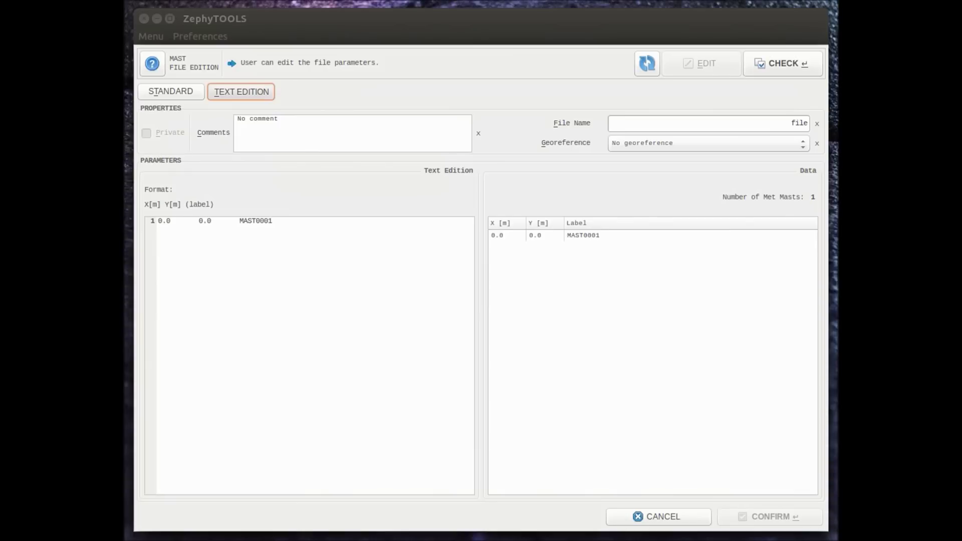
left_click(325, 232)
key("shift+Home")
key("ctrl+v")
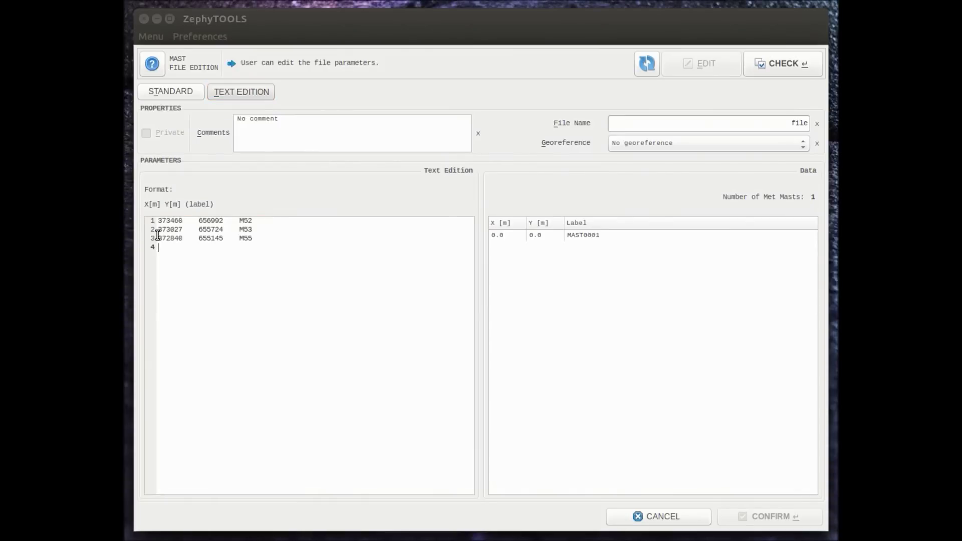
key("BackSpace")
left_click(777, 65)
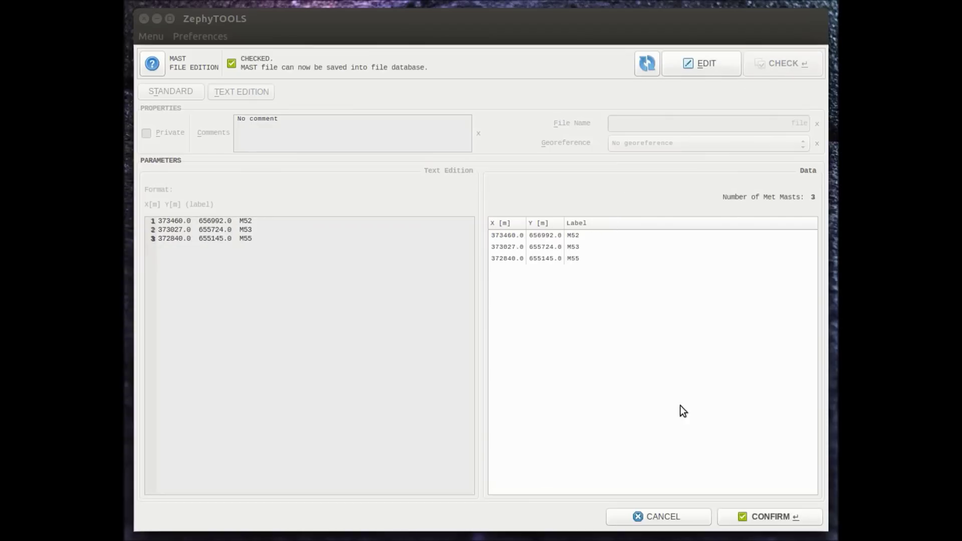
left_click(754, 516)
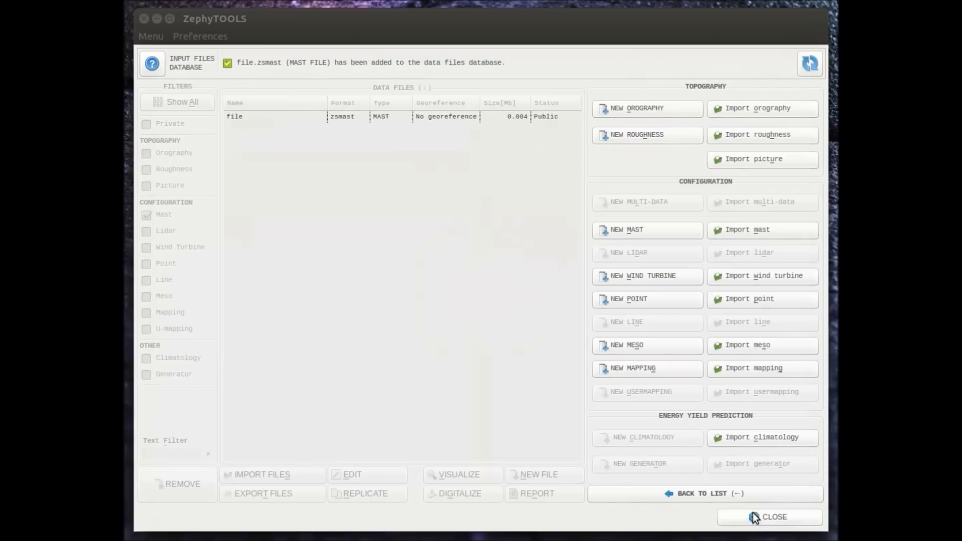
Step: Start a new wind turbine file in text editing and copy turbine rows C20:F29 from Calc
left_click(628, 277)
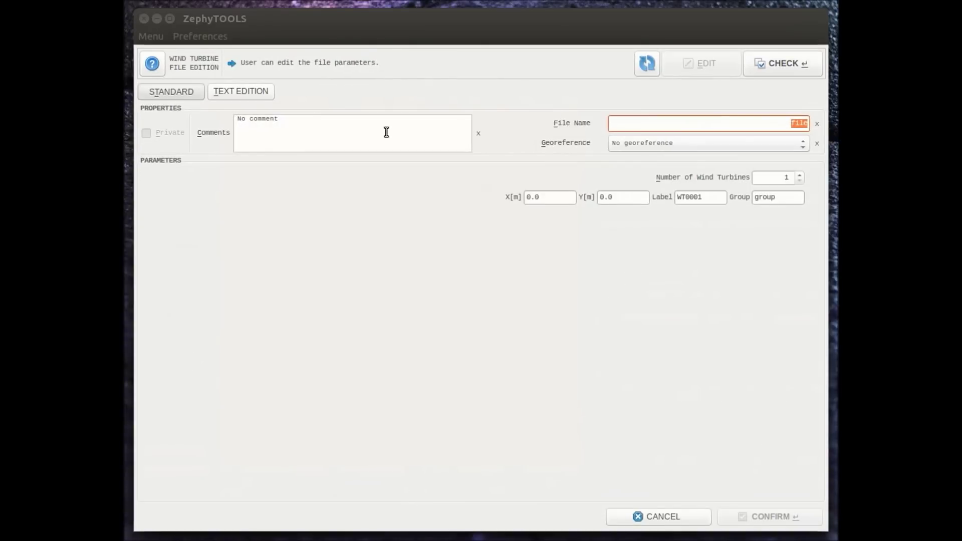
left_click(271, 94)
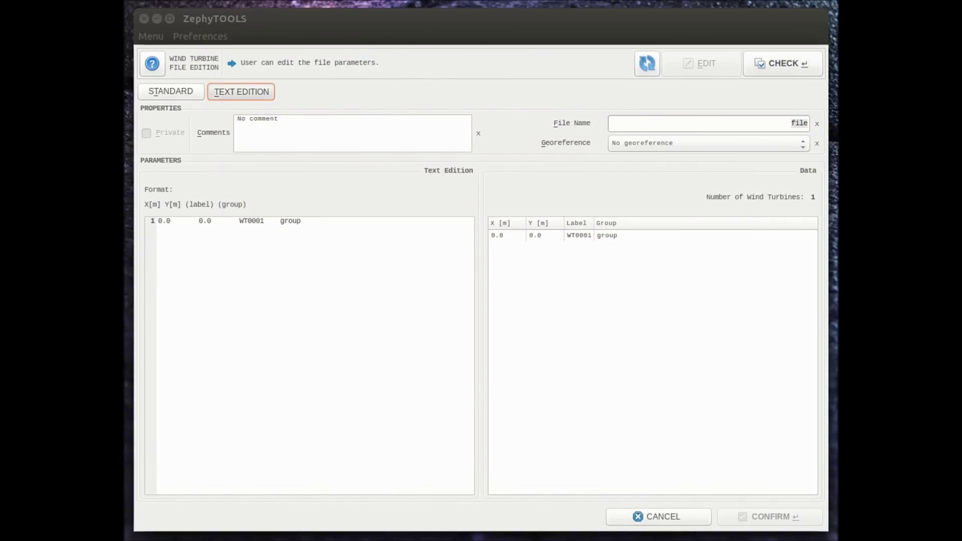
key("alt+Tab")
left_click_drag(482, 380, 311, 270)
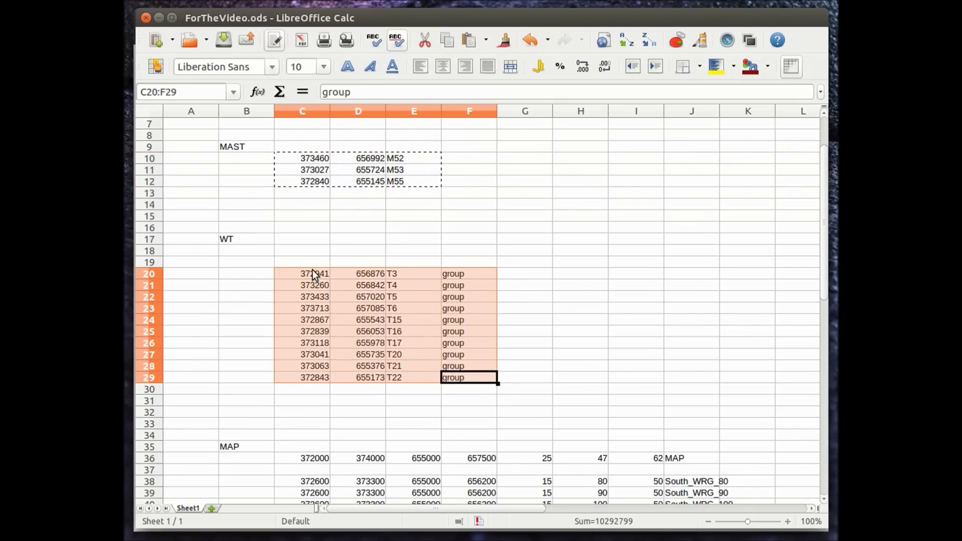
key("ctrl+c")
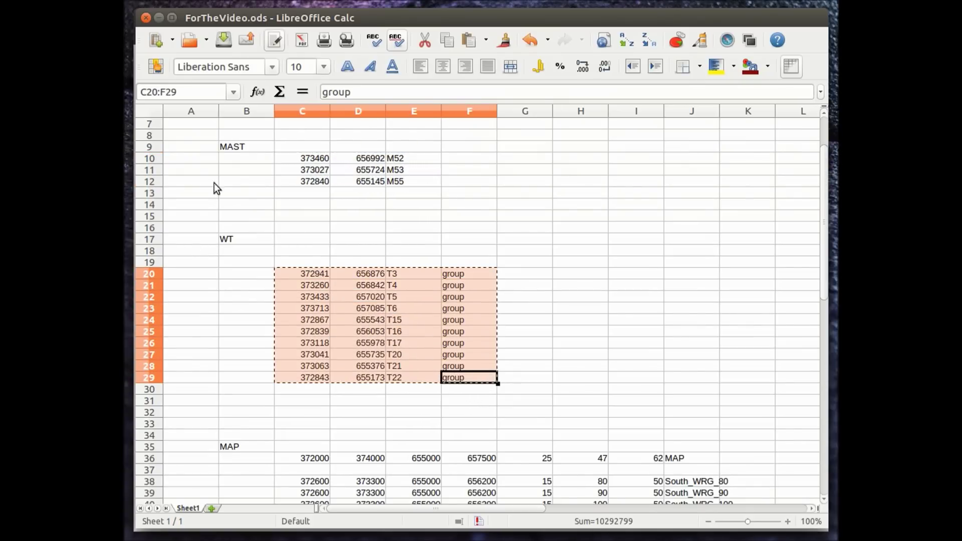
Step: Paste turbines T3 to T22 over the default line, save as file.zswt, then start a mapping file
key("alt+Tab")
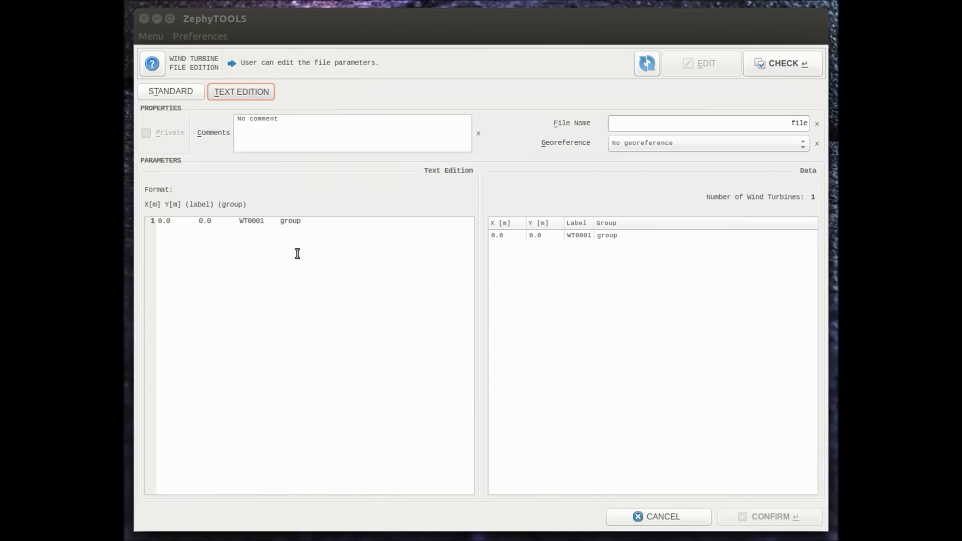
left_click_drag(303, 221, 159, 220)
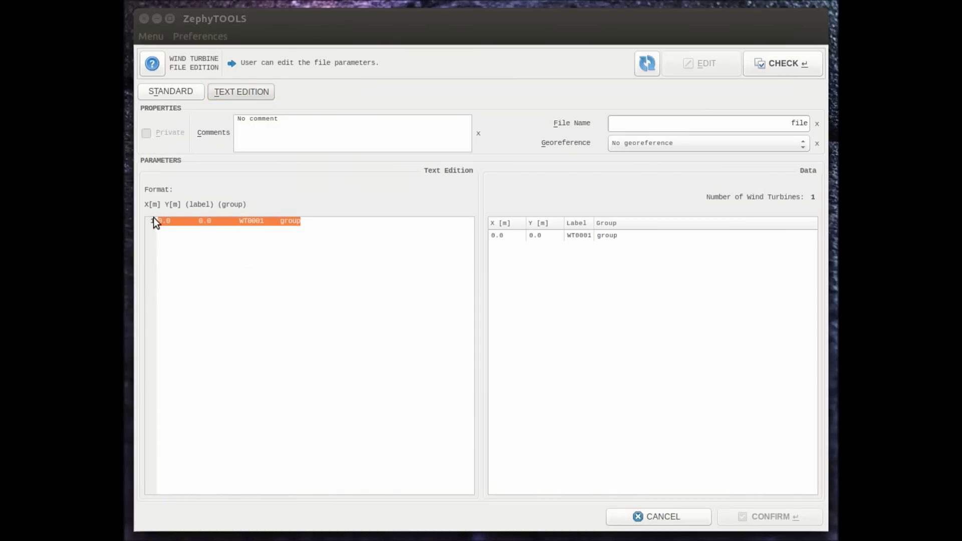
key("ctrl+v")
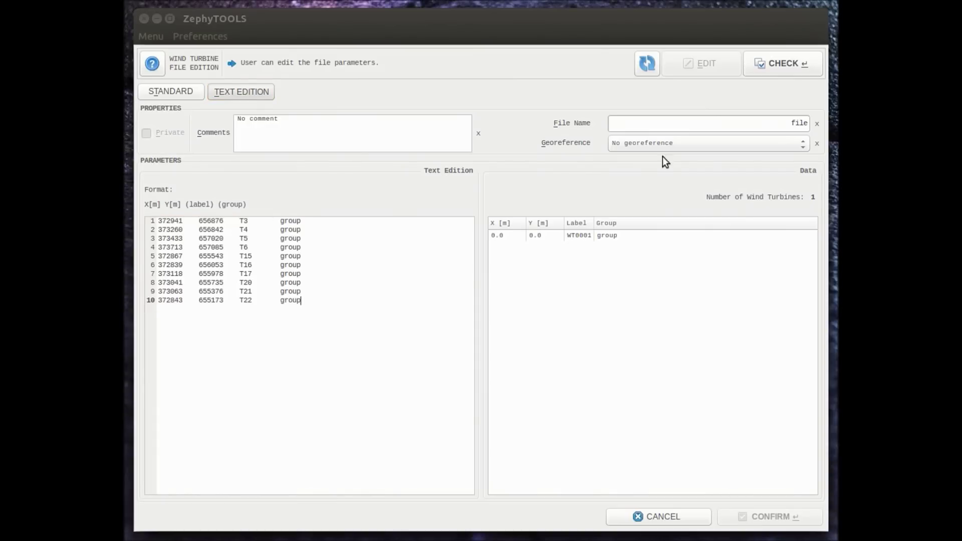
left_click(770, 70)
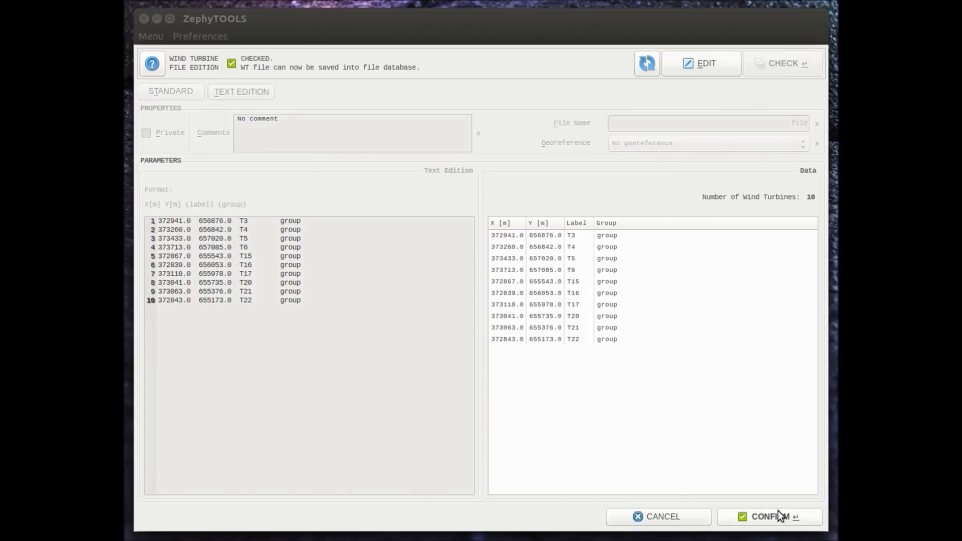
left_click(778, 511)
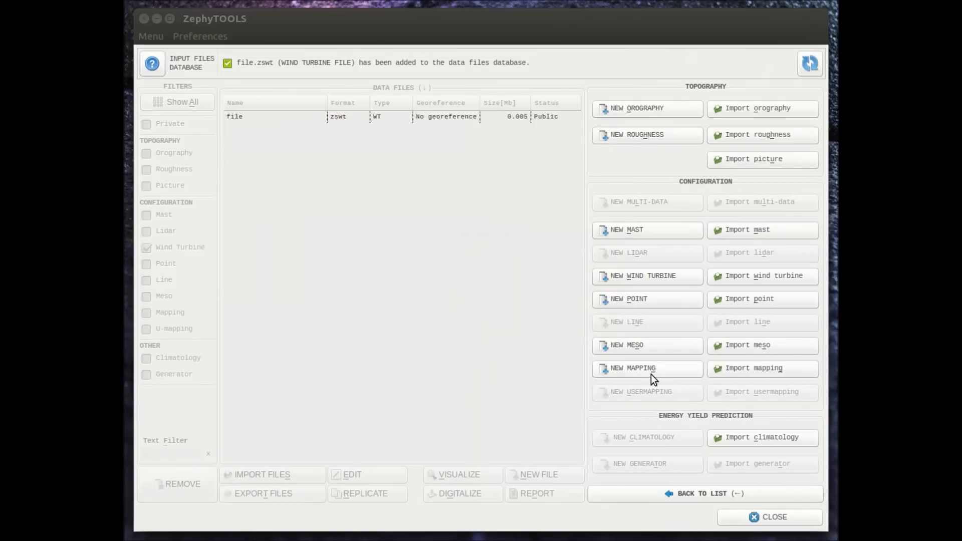
left_click(650, 373)
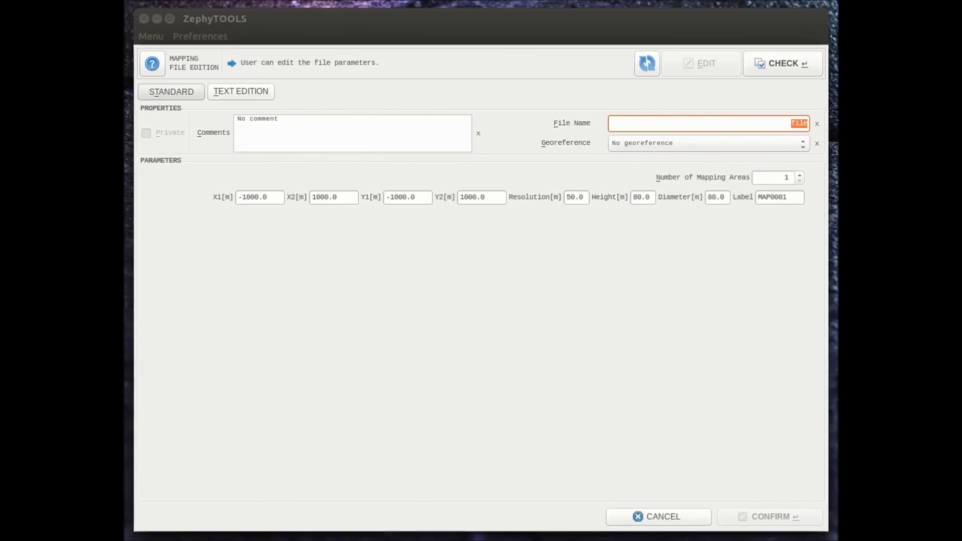
Step: Copy the ten mapping area rows C38:K47 from the Calc spreadsheet
key("alt+Tab")
scroll(528, 368, "down", 4)
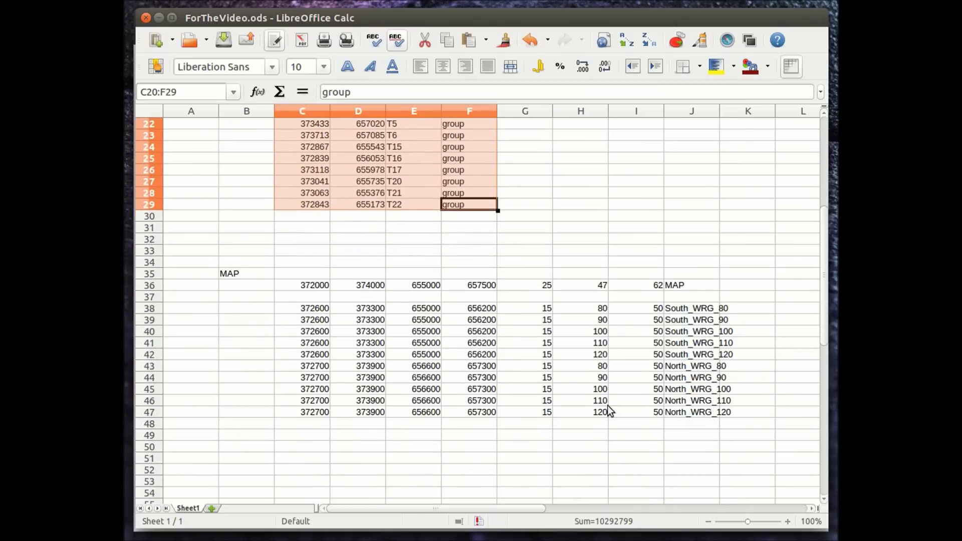
key("ctrl+c")
left_click_drag(741, 411, 306, 306)
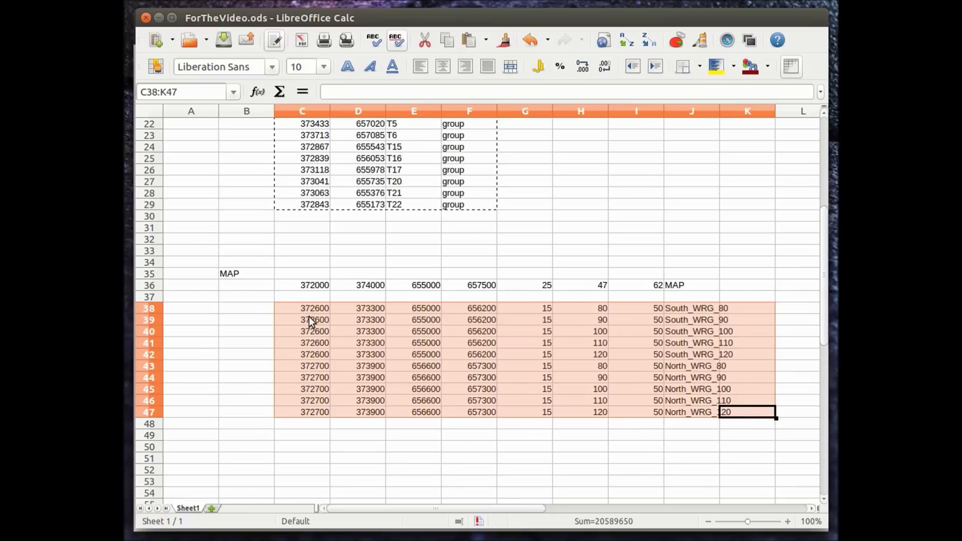
key("ctrl+c")
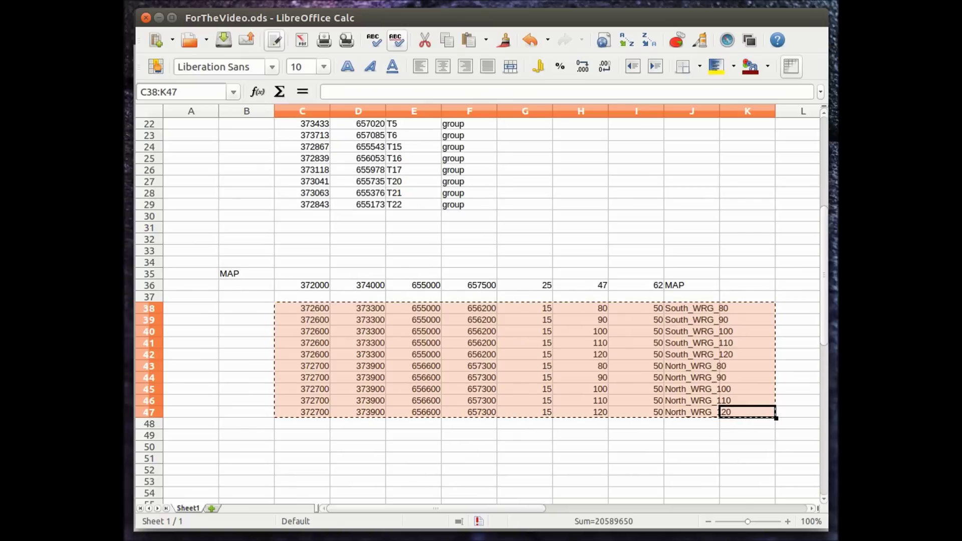
key("alt+Tab")
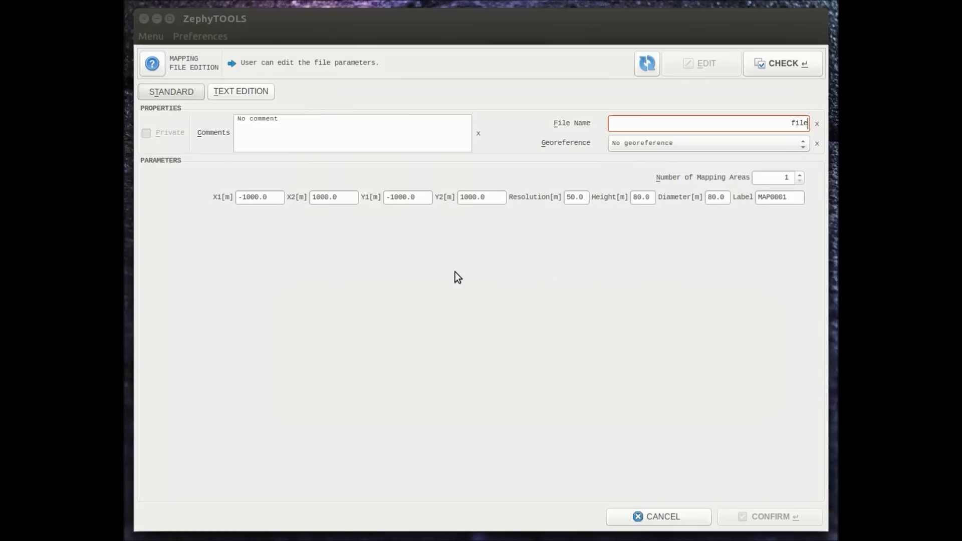
Step: Paste mapping areas South_WRG_80 to North_WRG_120, save as file.zsmapping, and show all files
left_click(230, 93)
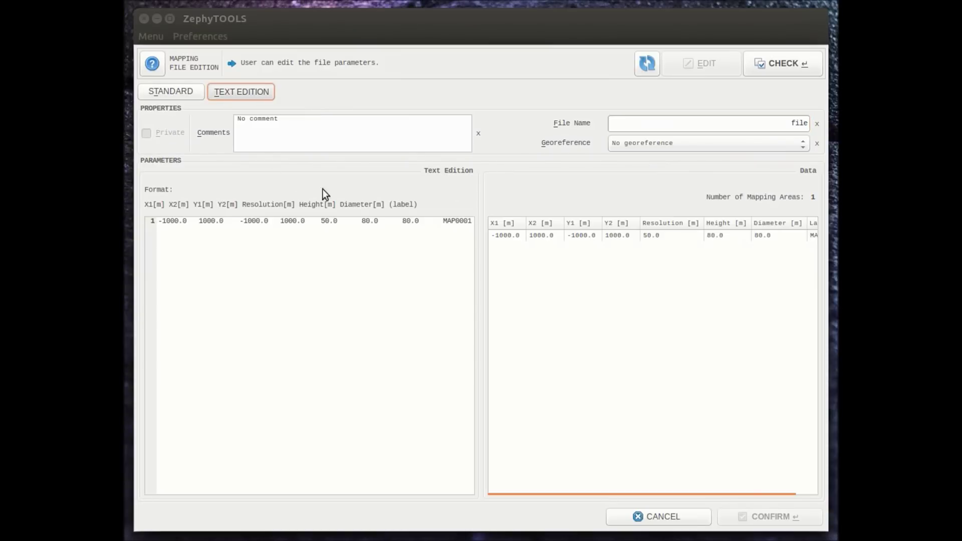
left_click_drag(474, 219, 150, 217)
key("ctrl+v")
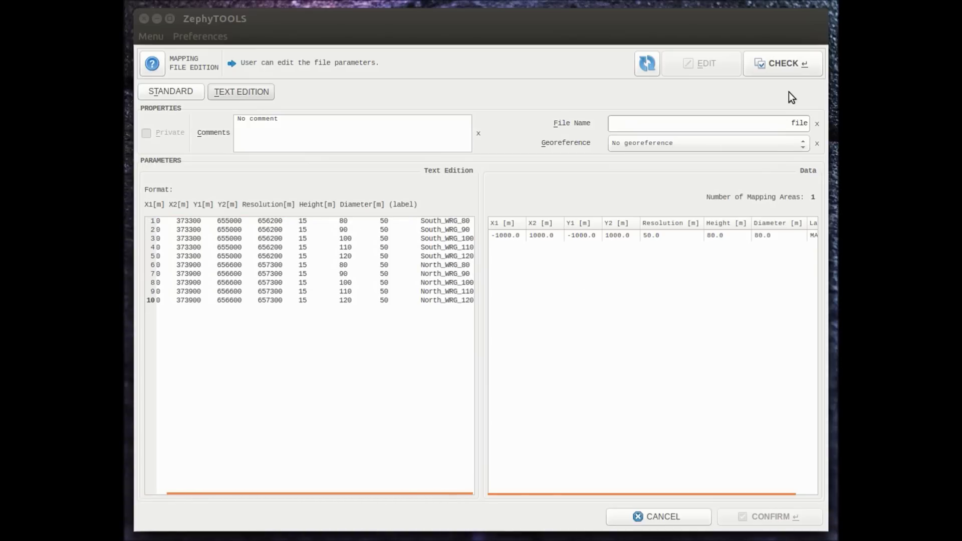
left_click(795, 68)
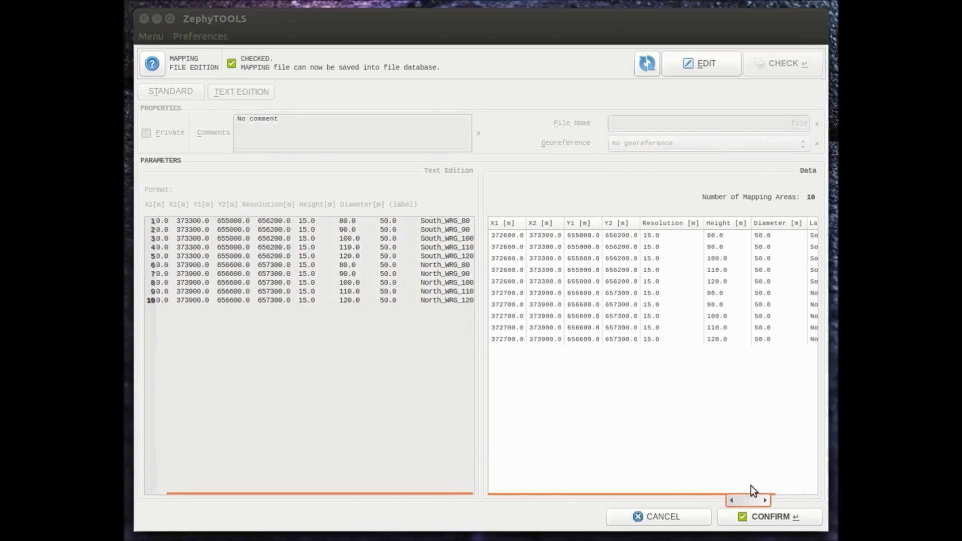
left_click(772, 516)
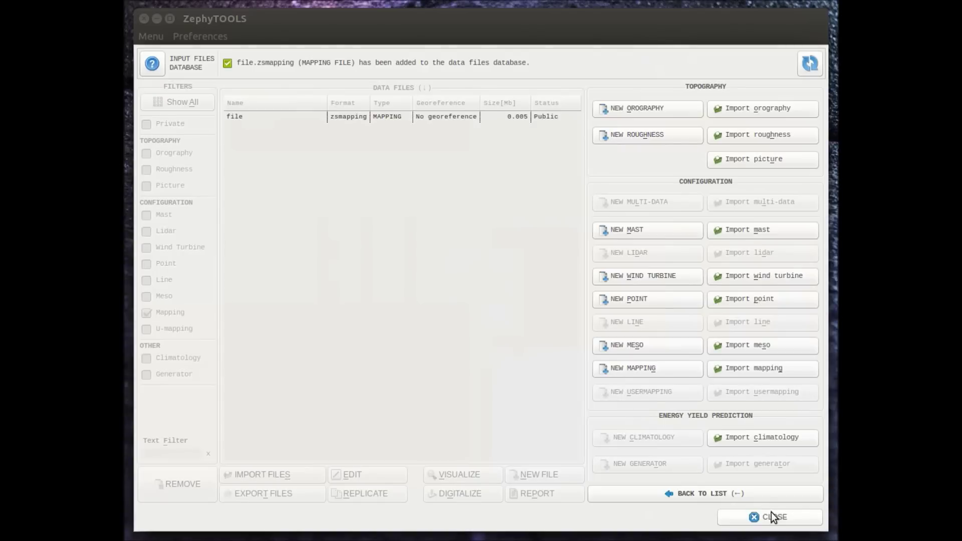
left_click(700, 493)
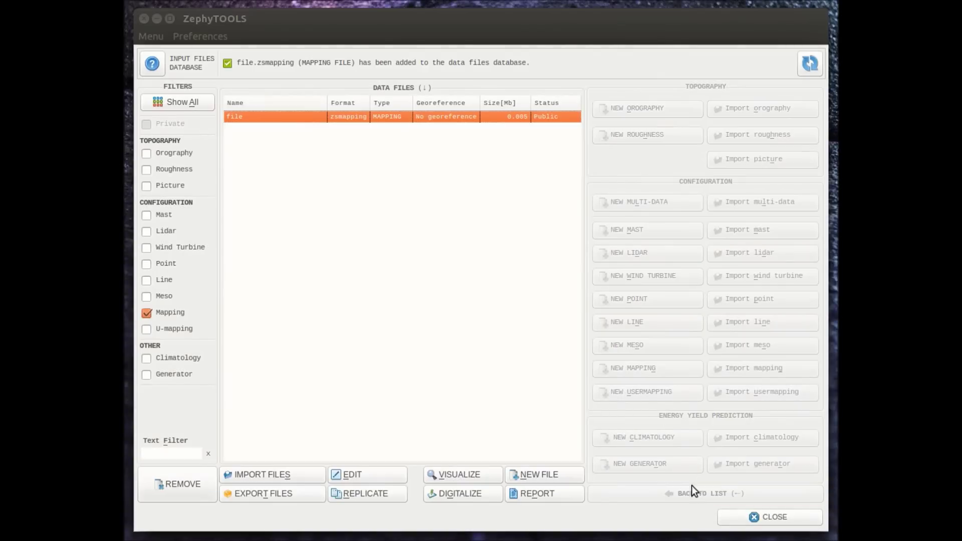
left_click(151, 104)
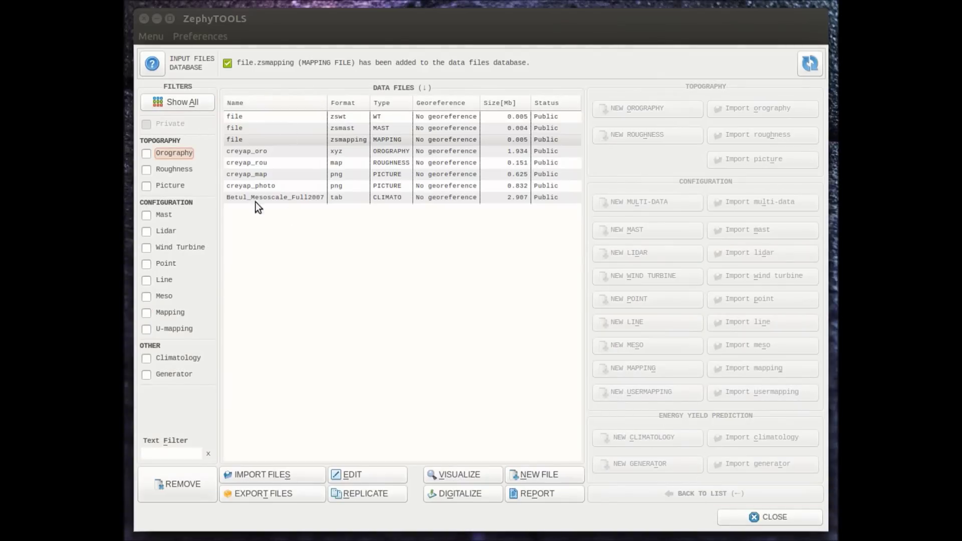
Step: Close the data files and start a new project named creyap01
left_click(770, 516)
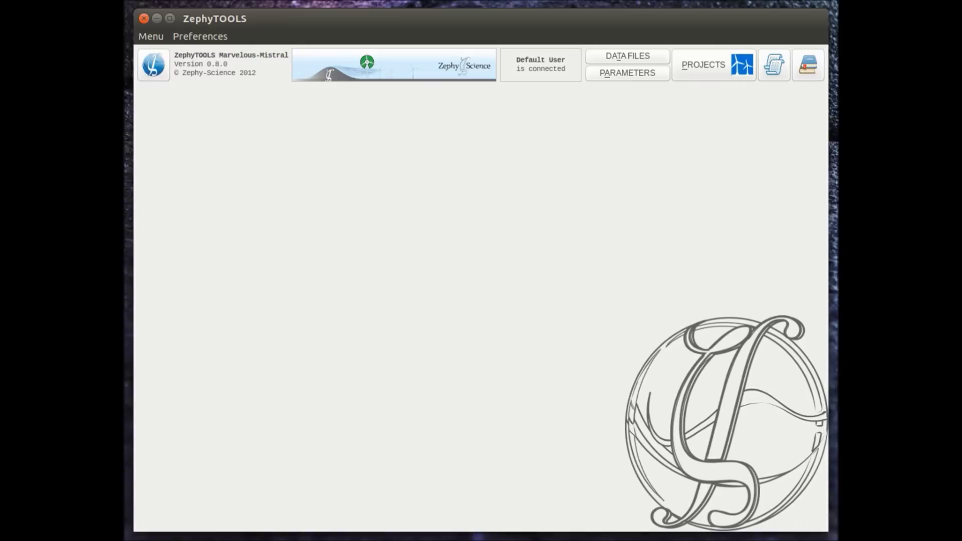
left_click(699, 68)
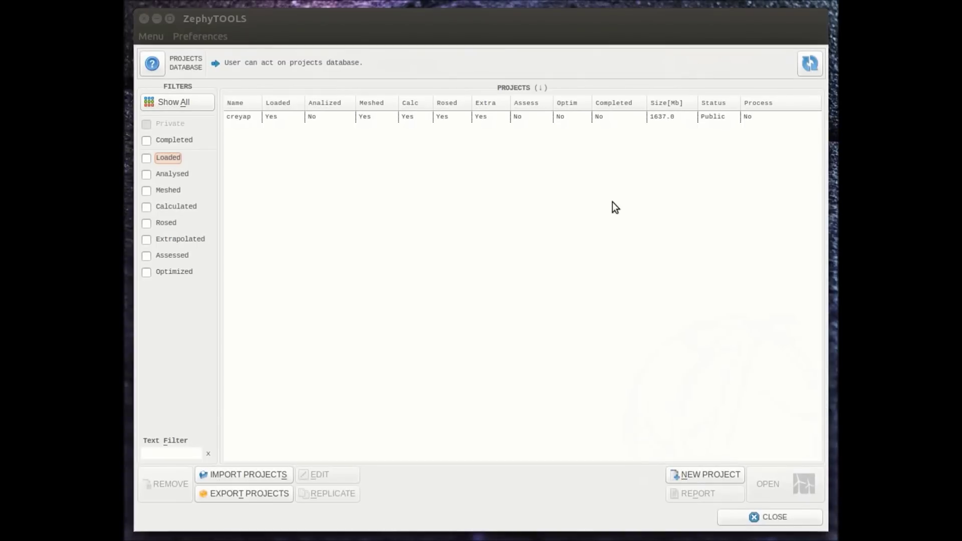
left_click(699, 470)
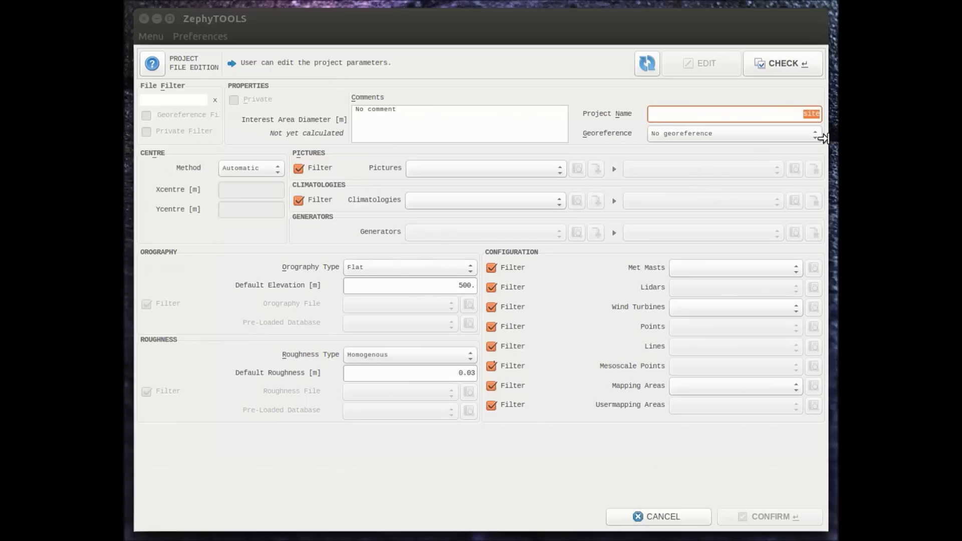
type("creyap01")
Step: Set orography to file creyap_oro.xyz and roughness to file creyap_rou.map
left_click(418, 266)
left_click(406, 286)
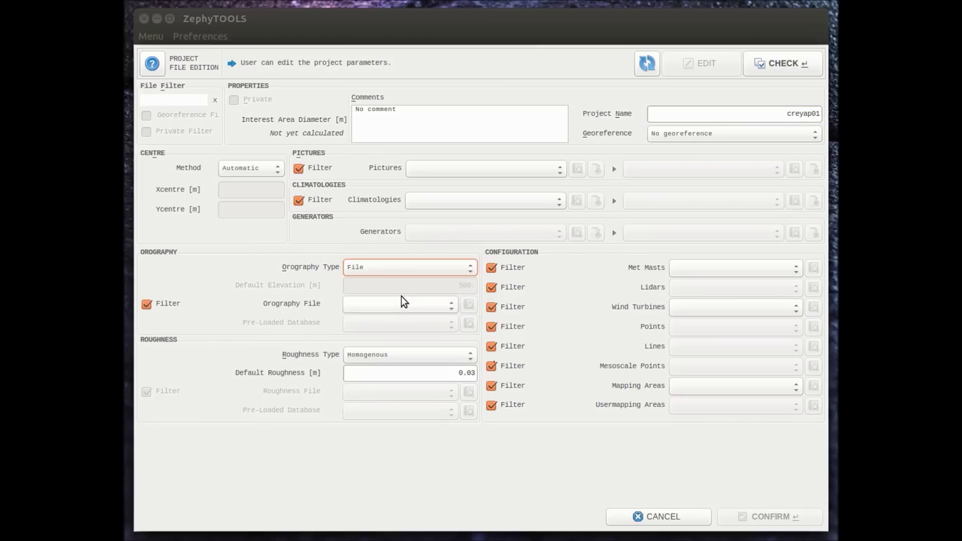
left_click(402, 304)
left_click(401, 322)
left_click(406, 354)
left_click(404, 376)
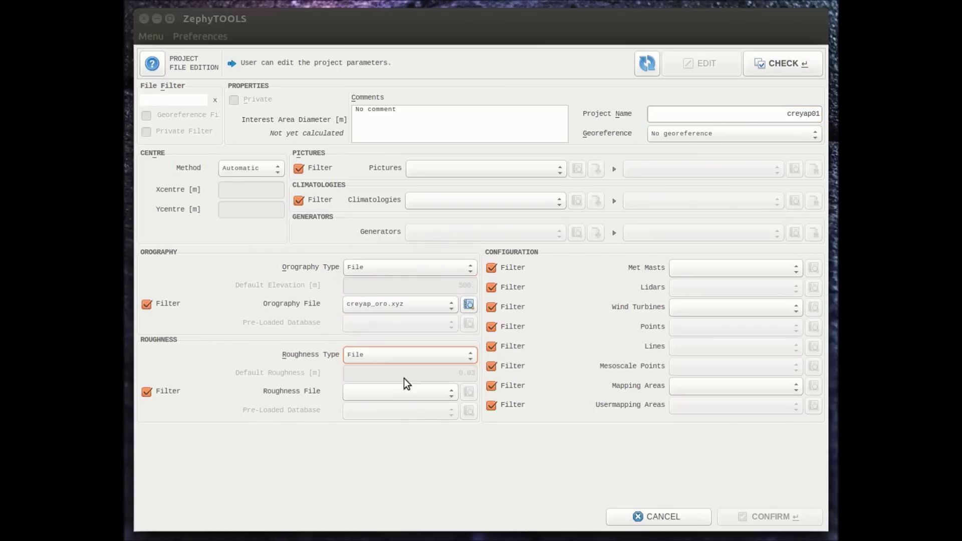
left_click(399, 392)
left_click(399, 414)
Step: Assign file.zsmast for masts, file.zswt for turbines, and file.zsmapping for mapping areas
left_click(687, 266)
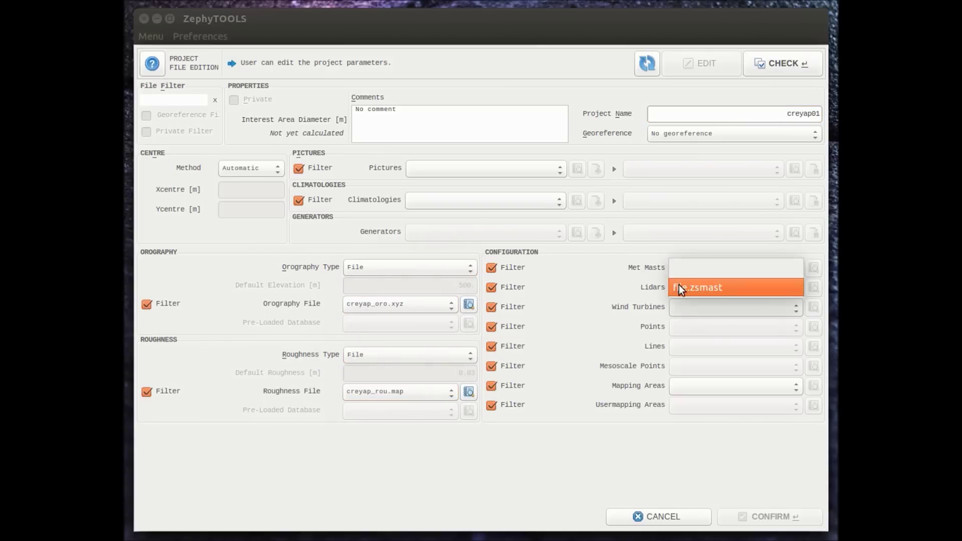
left_click(679, 285)
left_click(691, 307)
left_click(691, 325)
left_click(696, 381)
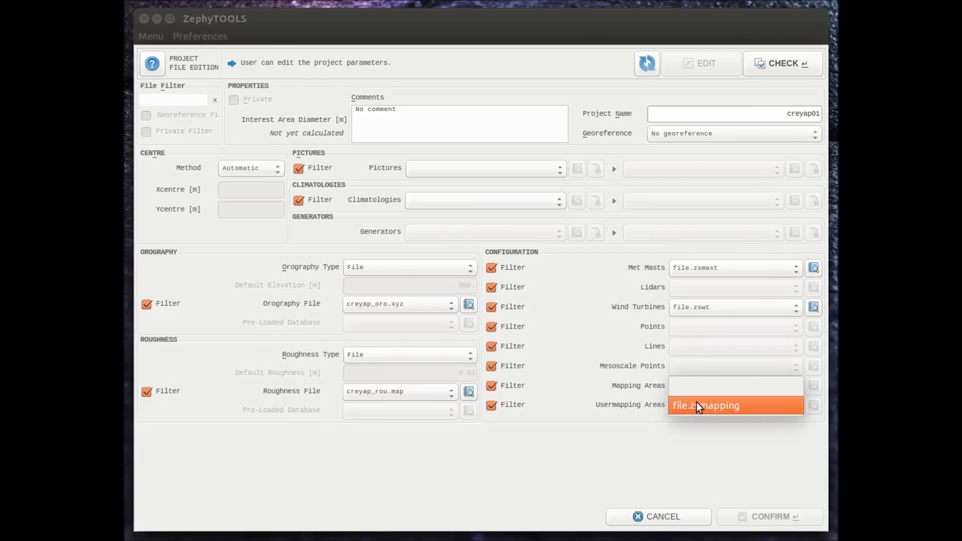
left_click(698, 401)
Step: Add pictures creyap_map.png and creyap_photo.png to the project and validate its settings
left_click(516, 176)
left_click(532, 189)
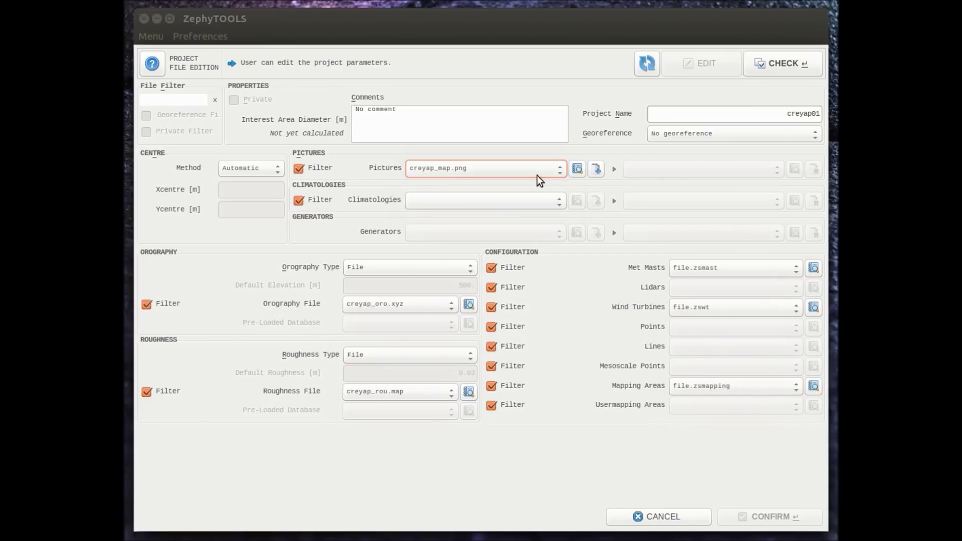
left_click(596, 169)
left_click(541, 174)
left_click(551, 187)
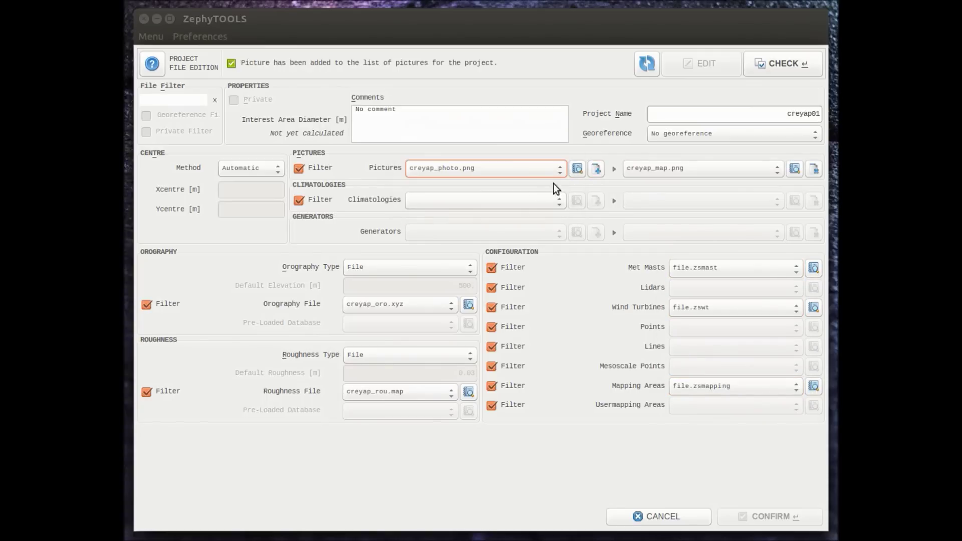
left_click(597, 171)
left_click(798, 60)
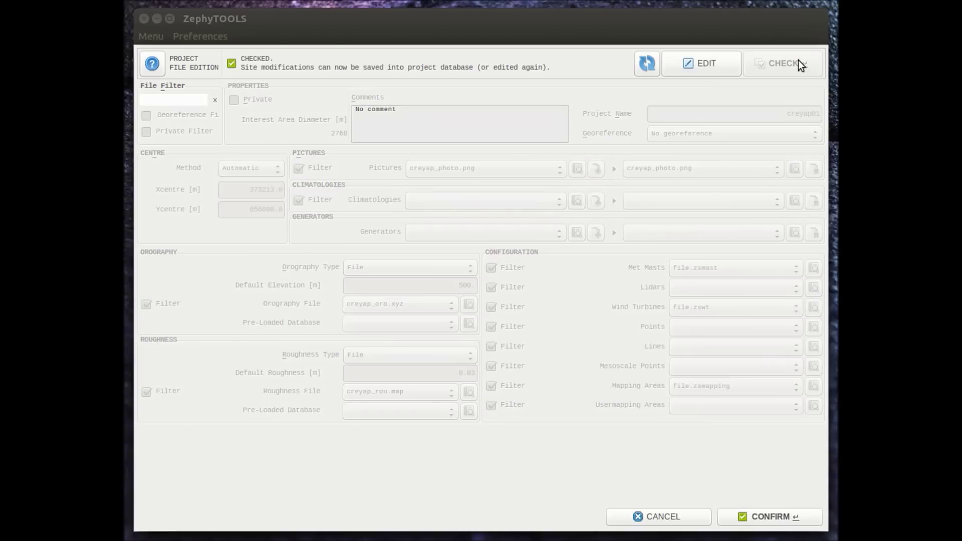
Step: Save creyap01, open and load its configuration, then launch the site visualization
left_click(762, 510)
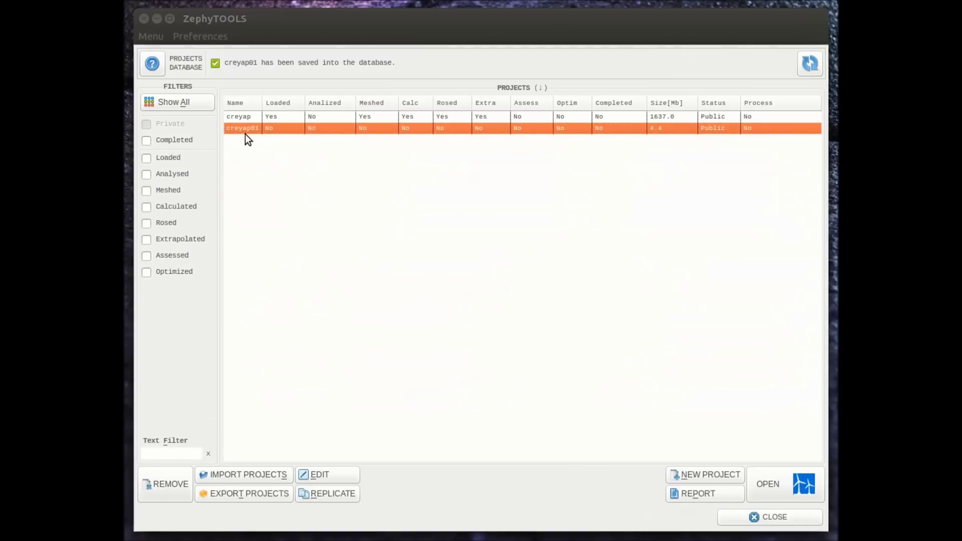
left_click(786, 482)
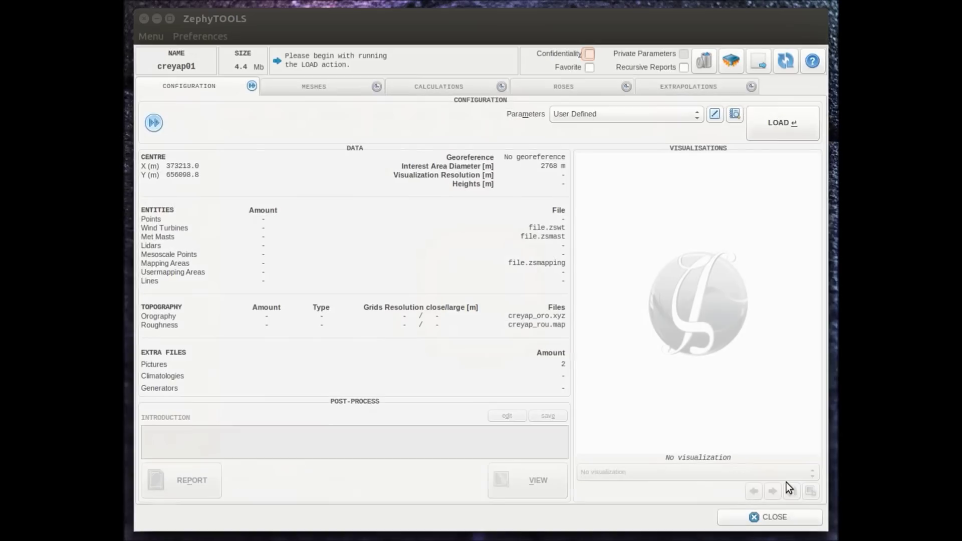
left_click(762, 117)
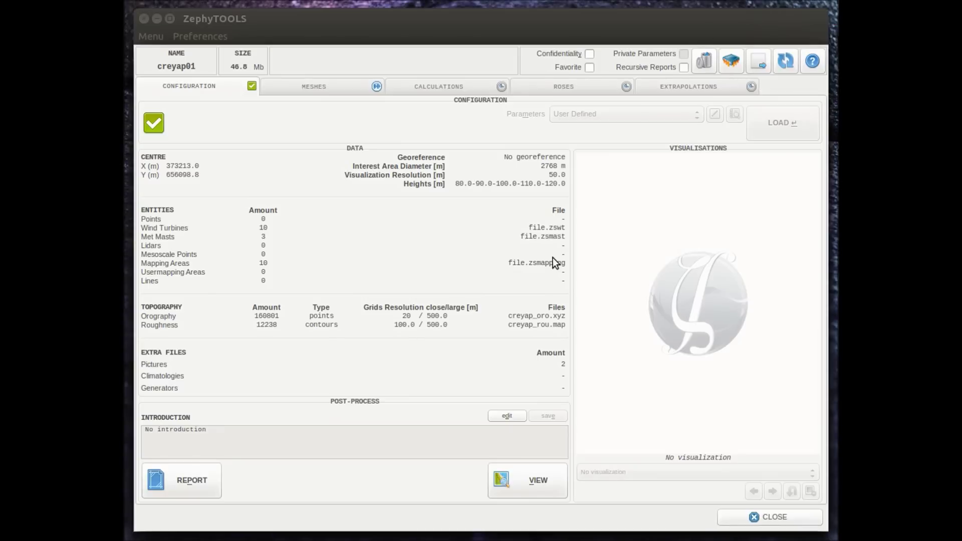
left_click(509, 479)
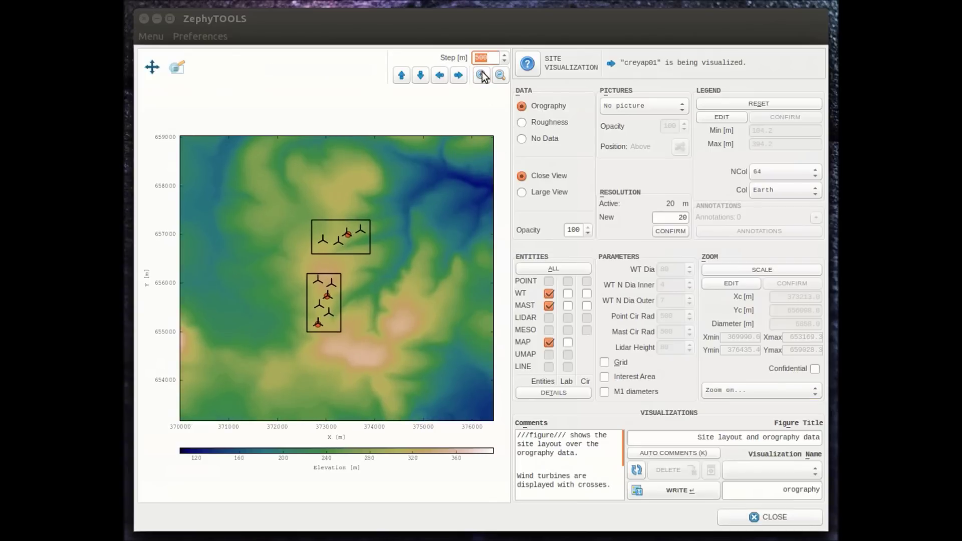
Step: Try creyap_photo.png as the background picture, then settle on creyap_map.png
left_click(690, 105)
left_click(662, 121)
left_click(663, 110)
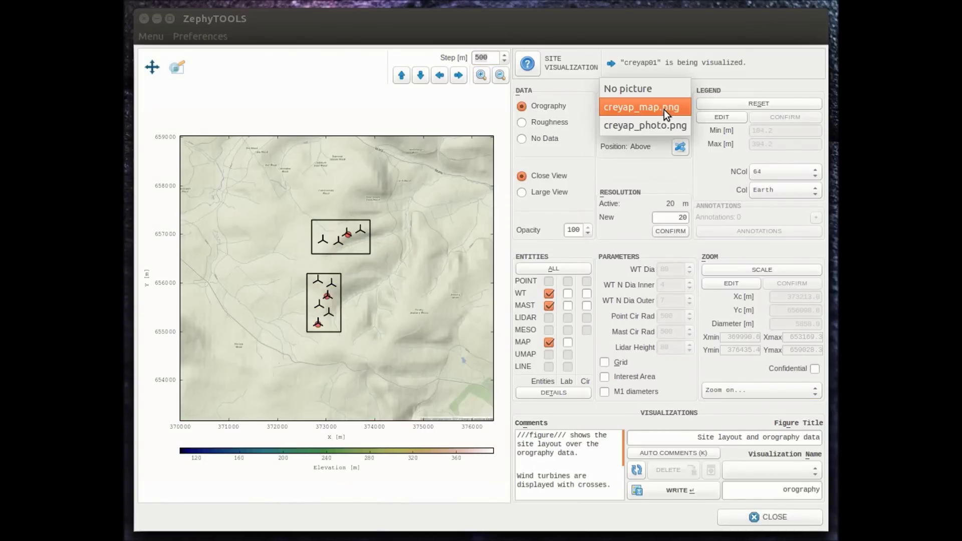
left_click(654, 127)
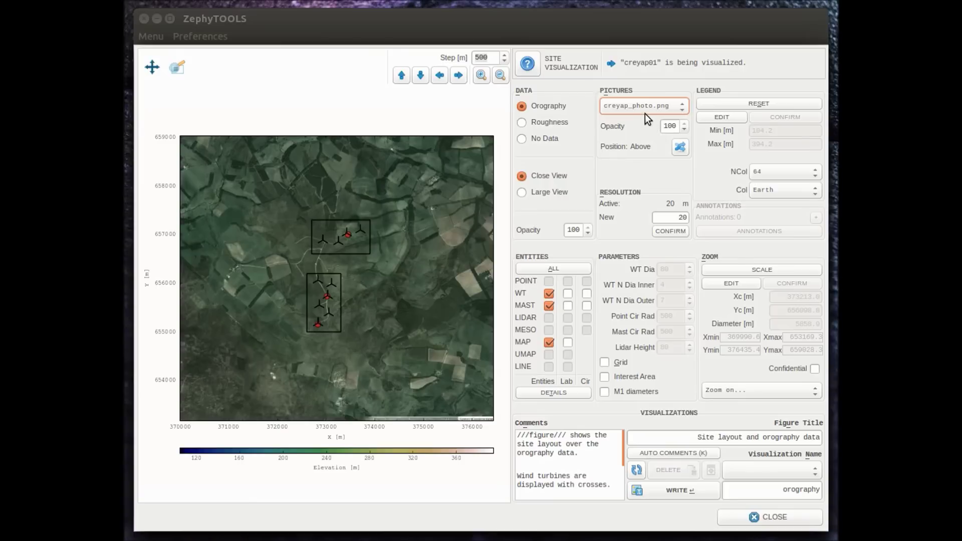
left_click(639, 103)
left_click(639, 89)
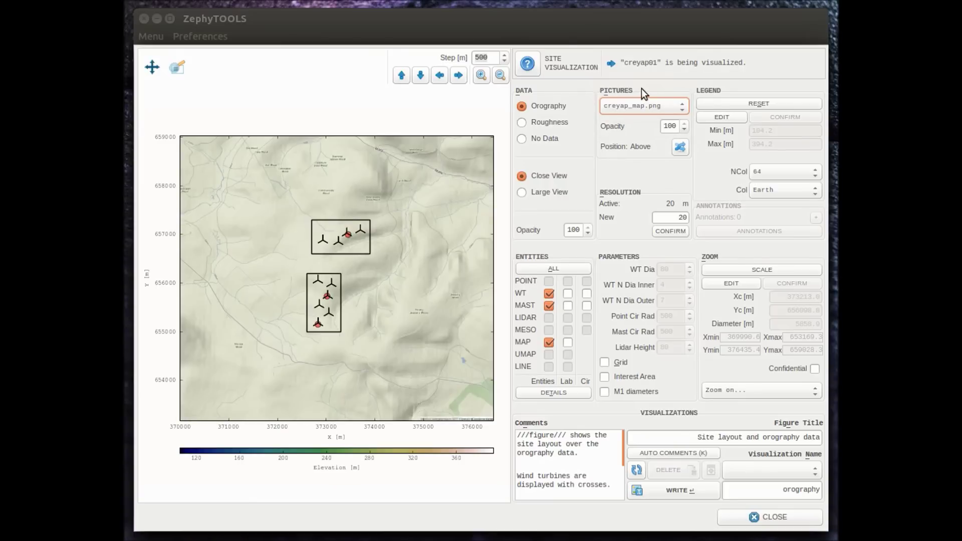
Step: Fade the map picture to 50 opacity and zoom into the turbine and mast area
left_click(685, 128)
left_click_drag(685, 128, 685, 128)
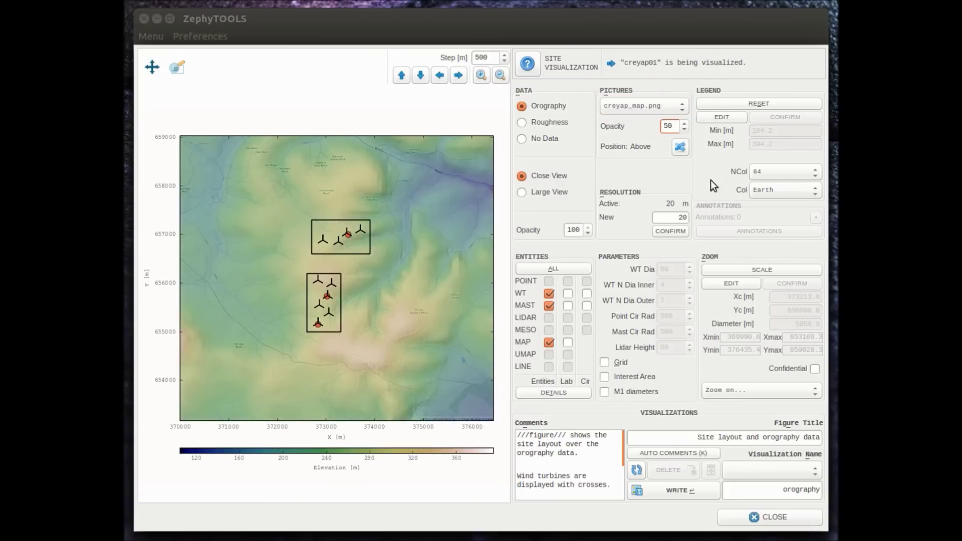
left_click(544, 116)
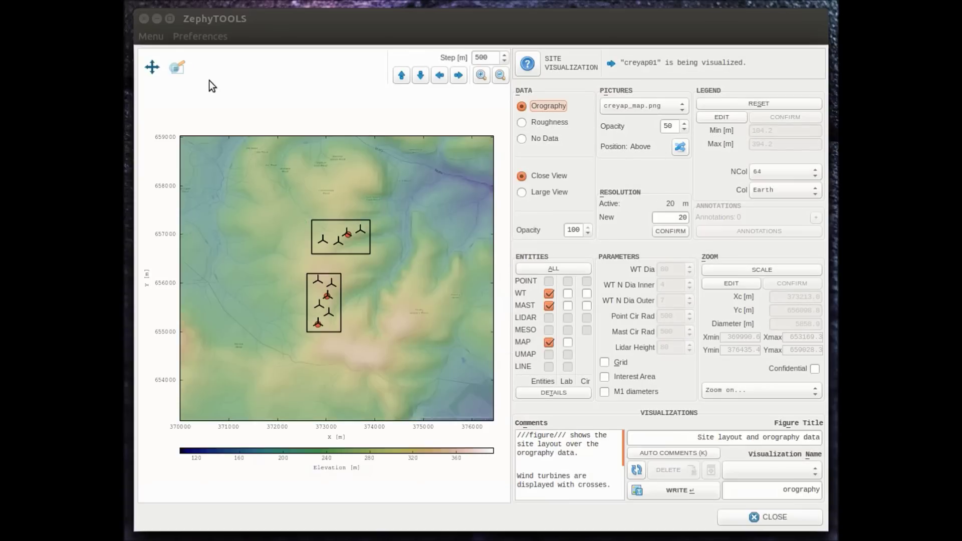
left_click_drag(301, 227, 386, 343)
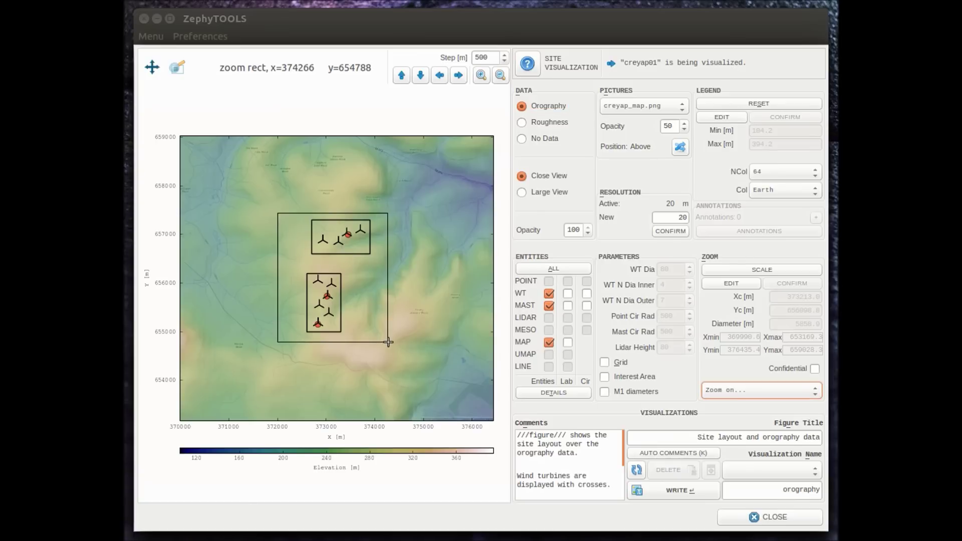
Step: Show turbine and mast labels and save the orography visualization to the project
left_click(567, 293)
left_click(567, 305)
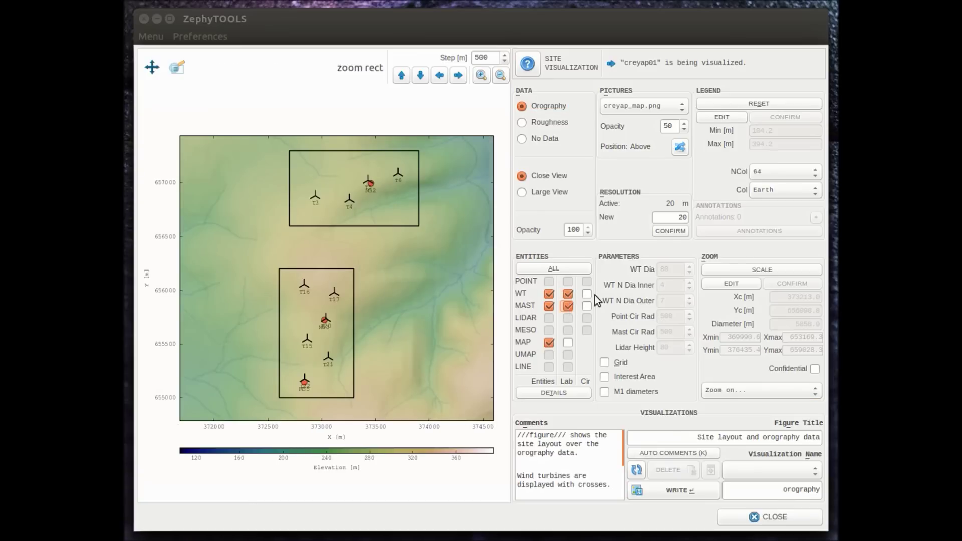
left_click(586, 295)
left_click(587, 296)
left_click(708, 494)
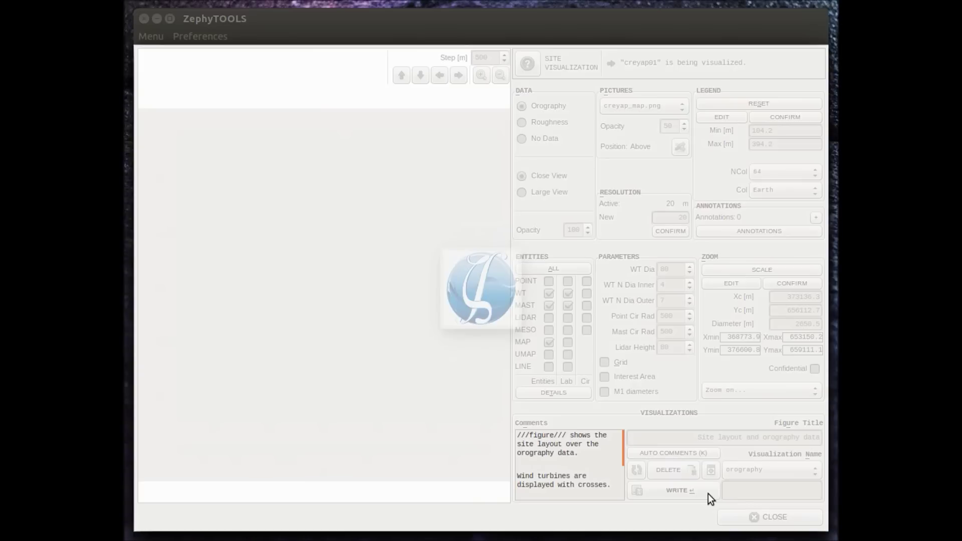
Step: Show roughness with the creyap_photo.png overlay, save that visualization, and close the viewer
left_click(563, 122)
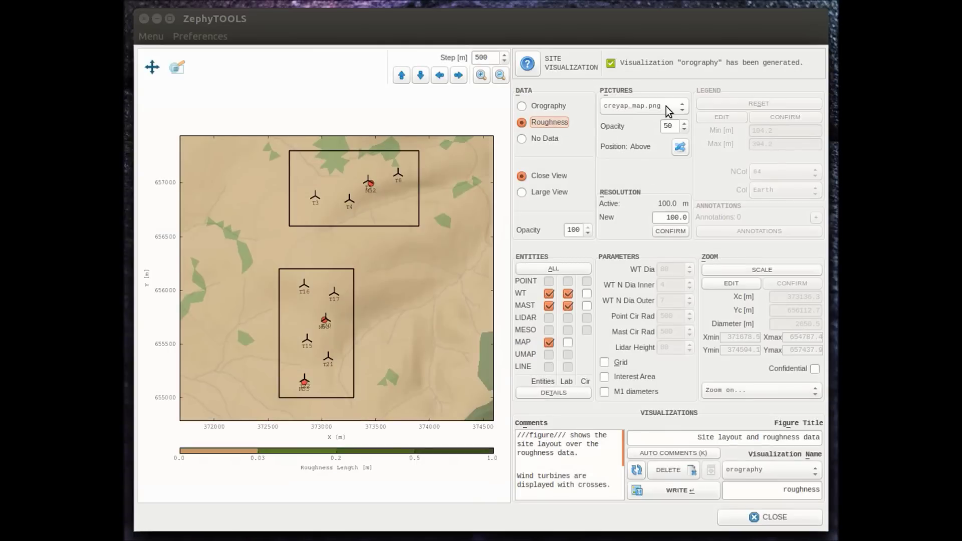
left_click(669, 105)
left_click(660, 123)
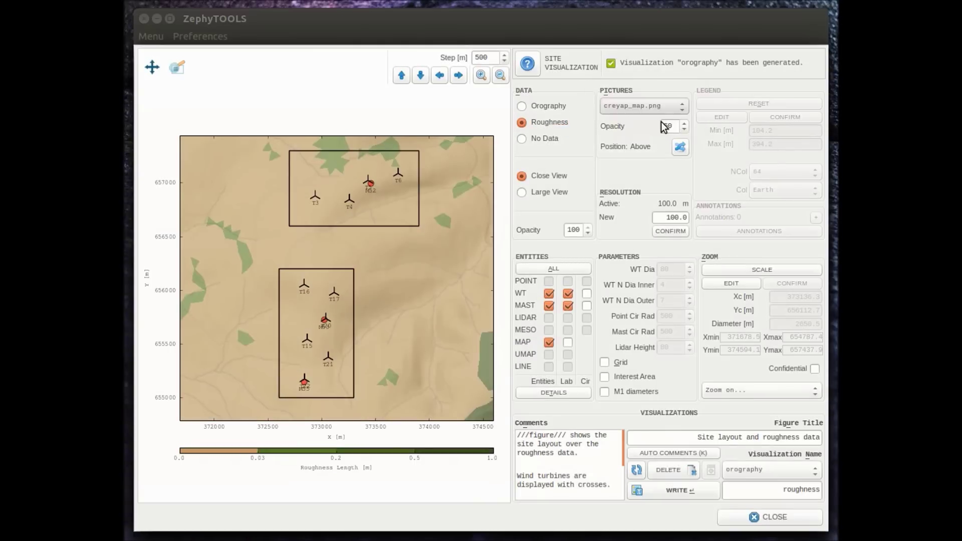
left_click(672, 491)
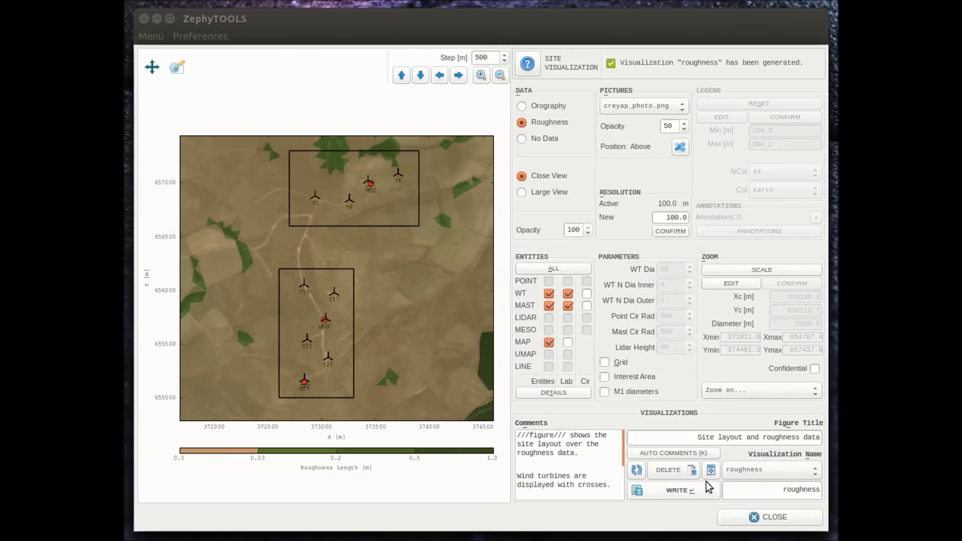
left_click(761, 520)
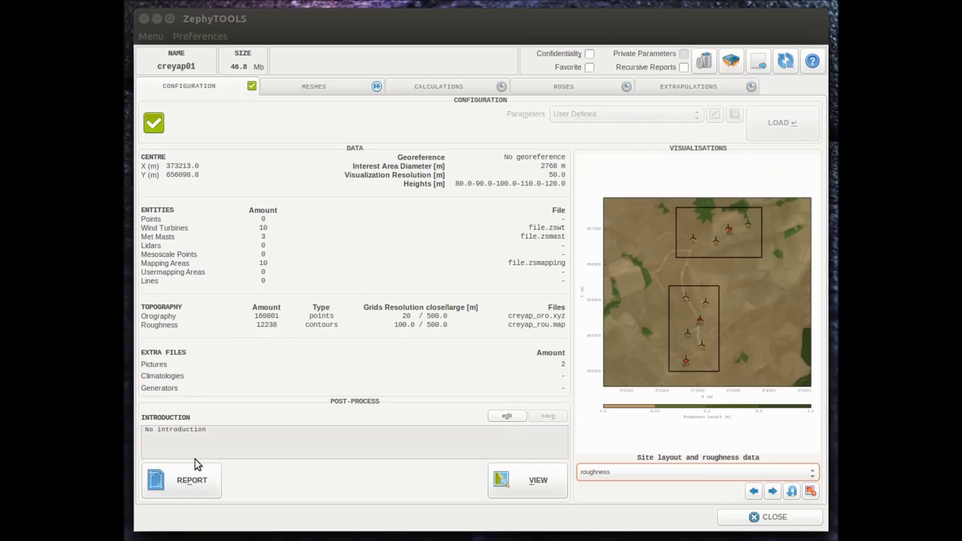
Step: Generate the creyap01 configuration report and scroll through its location, layout tables and site maps
left_click(190, 473)
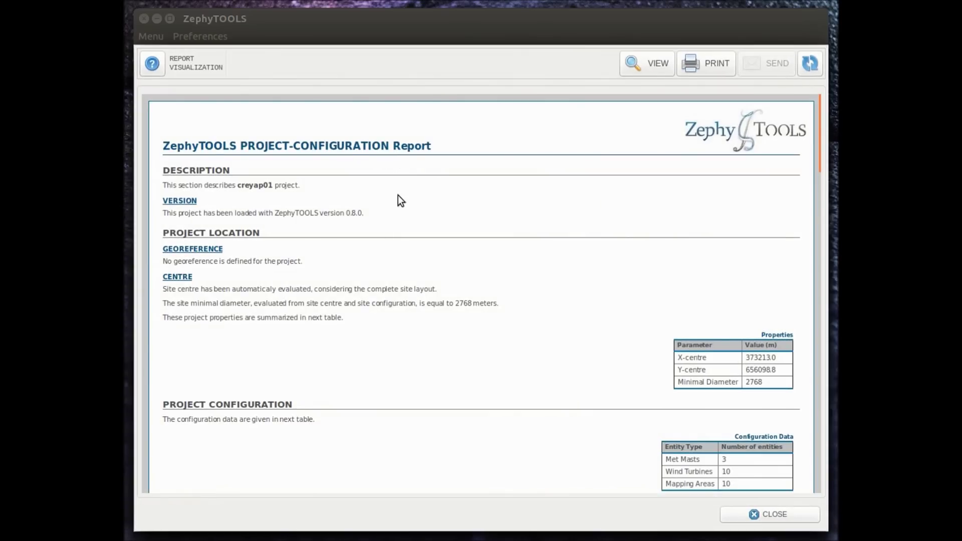
scroll(416, 245, "down", 3)
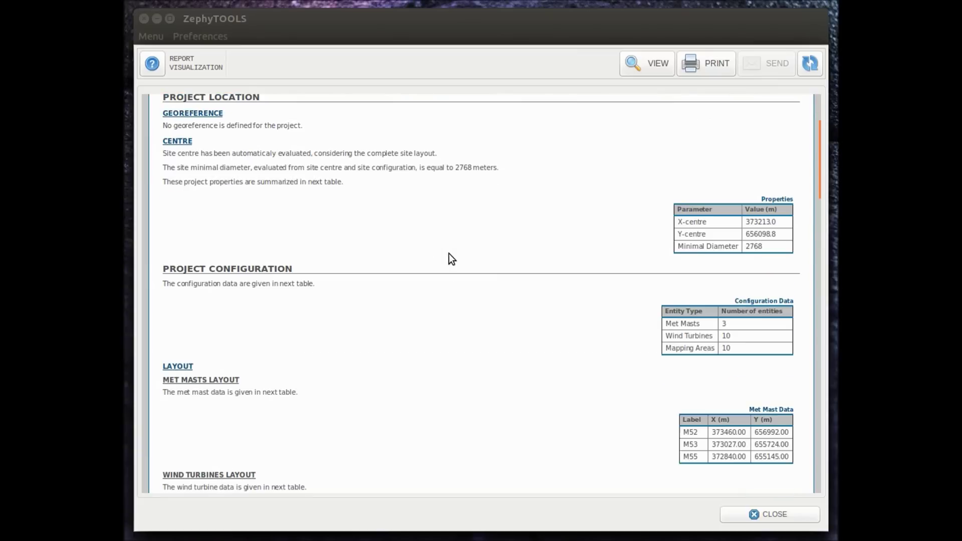
scroll(651, 241, "down", 2)
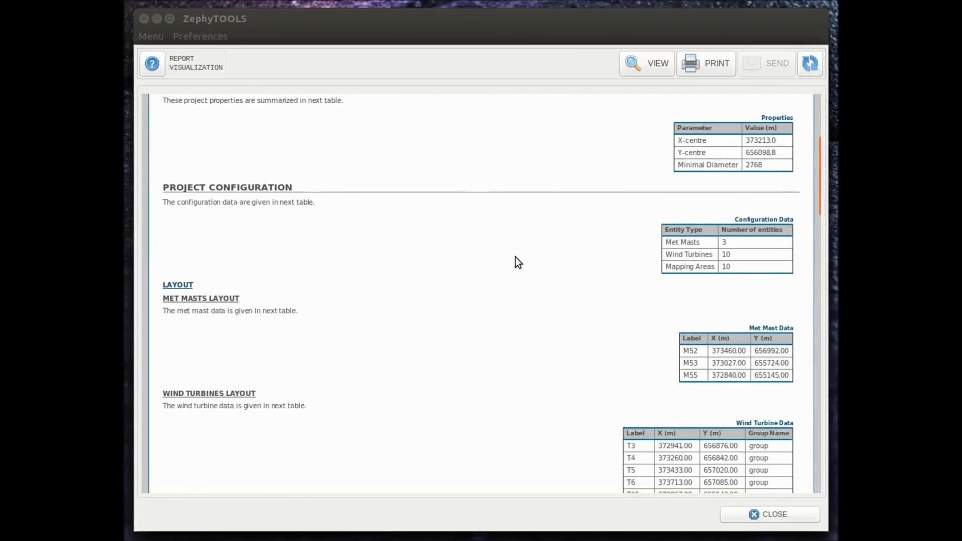
scroll(518, 262, "down", 5)
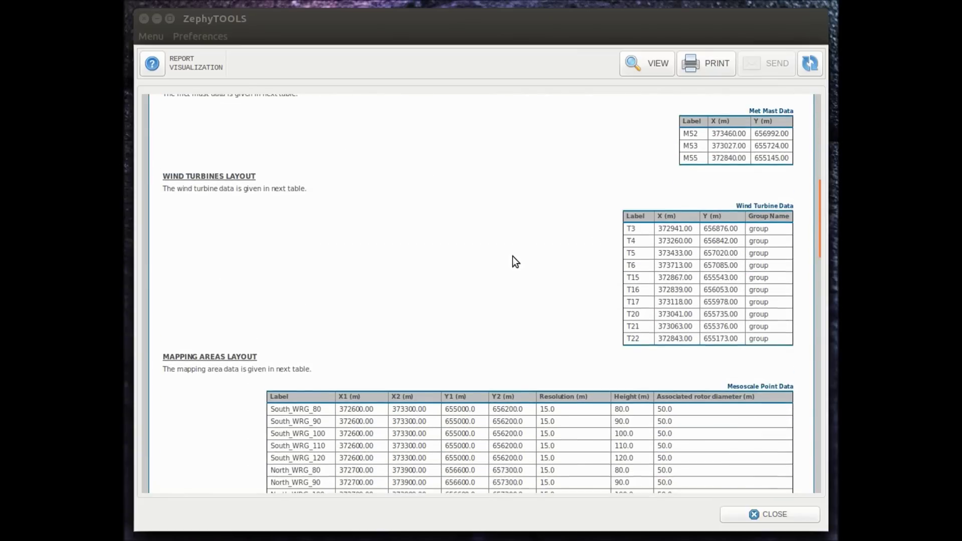
scroll(516, 262, "down", 8)
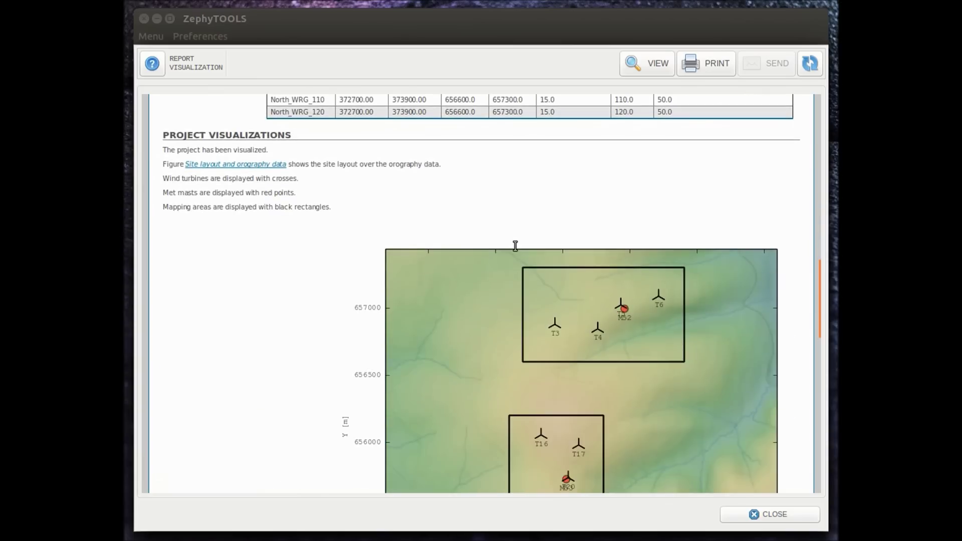
scroll(515, 246, "down", 1)
scroll(515, 246, "down", 3)
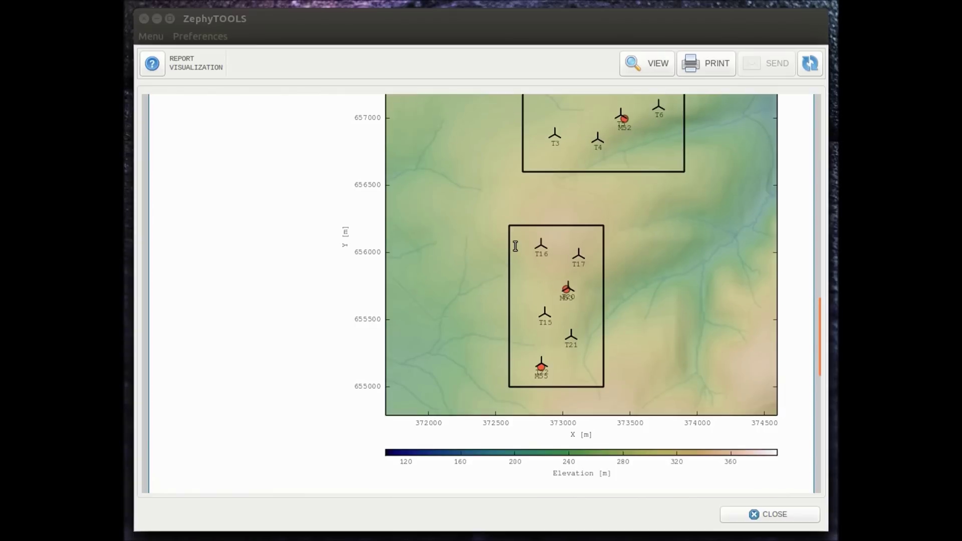
scroll(515, 246, "down", 5)
scroll(515, 246, "down", 12)
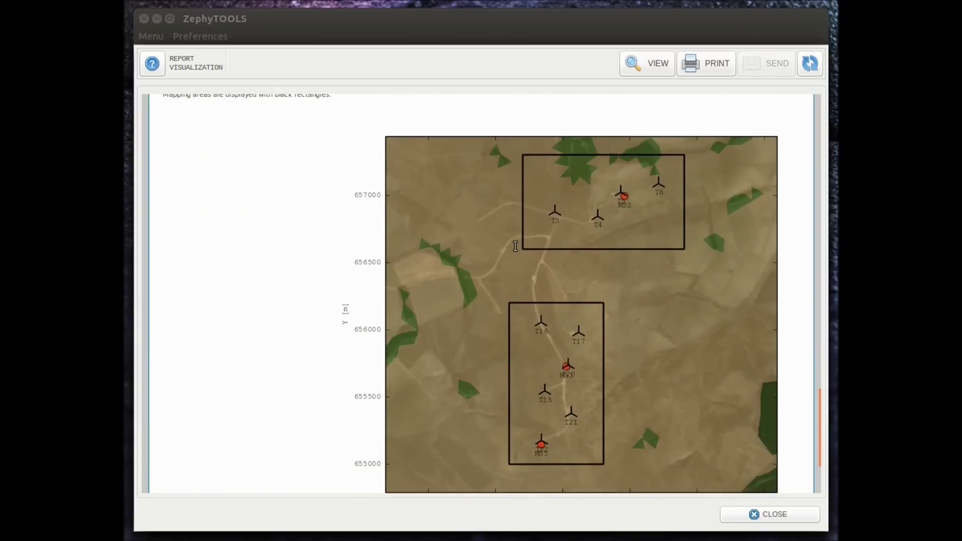